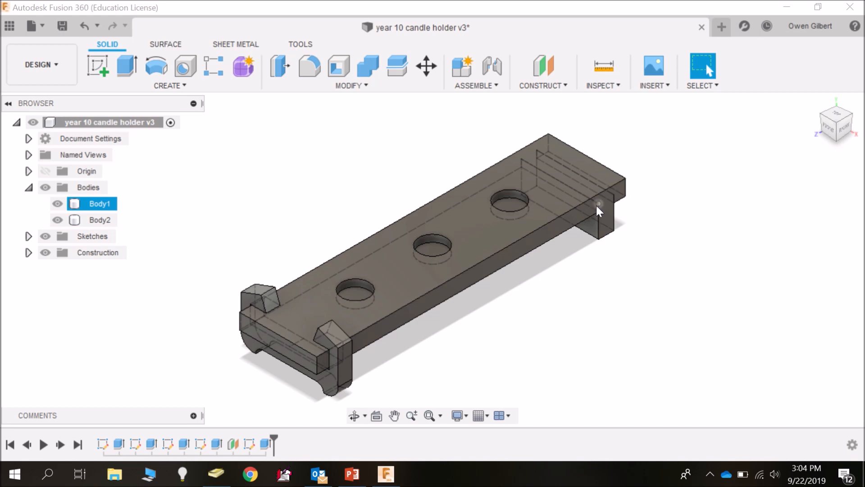
Examine the base board and the interlocking end leg body of the finished candle holder model.
click(431, 320)
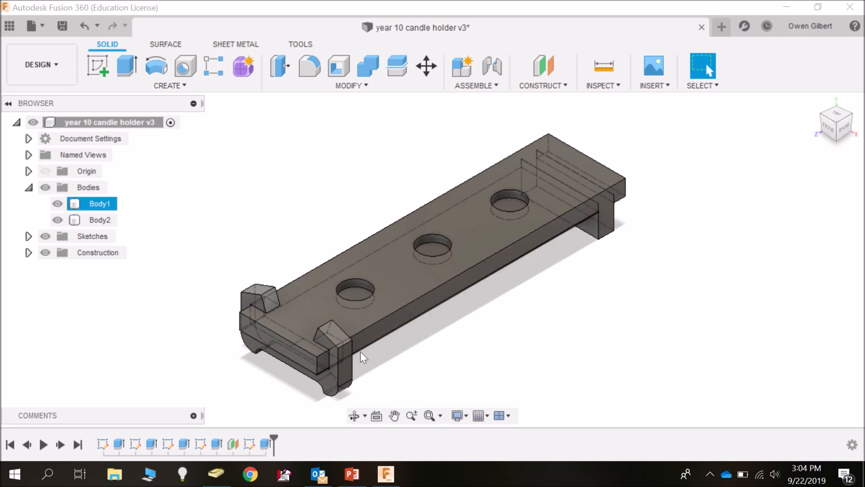
click(345, 355)
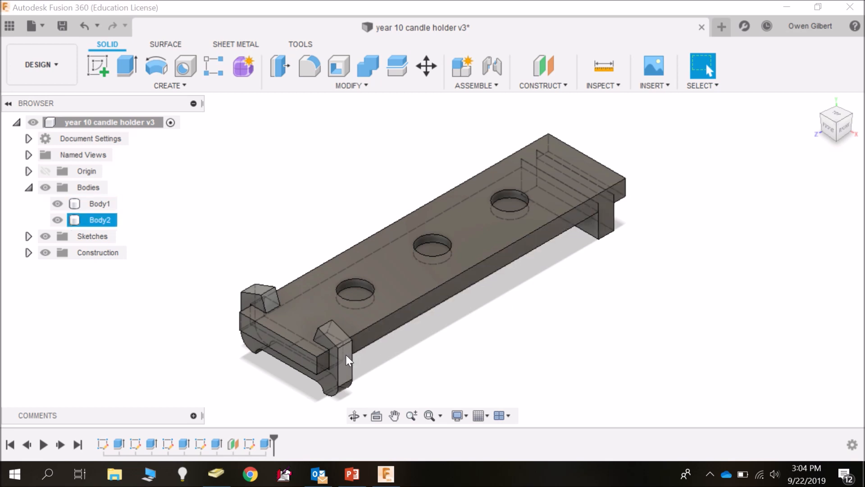
click(359, 328)
click(344, 350)
click(285, 309)
click(243, 293)
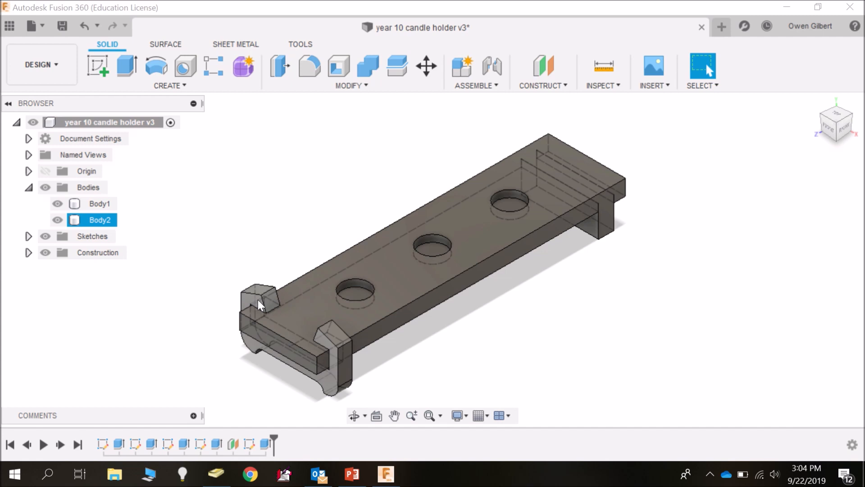
click(285, 280)
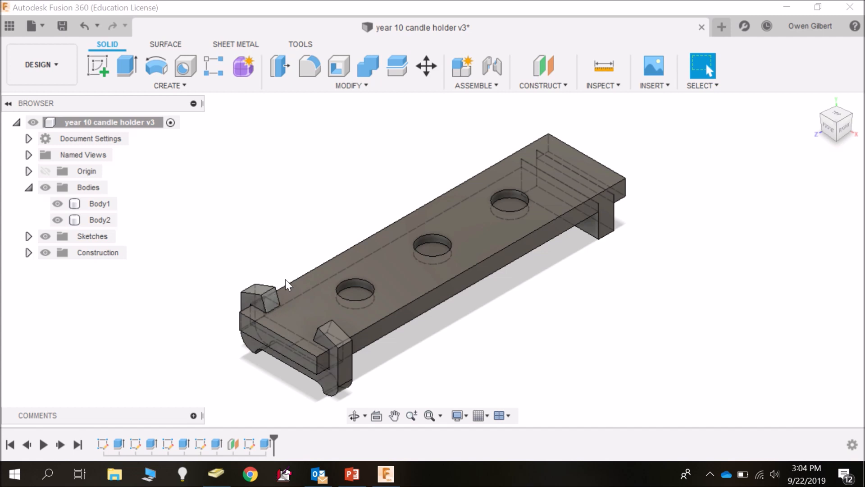
click(286, 282)
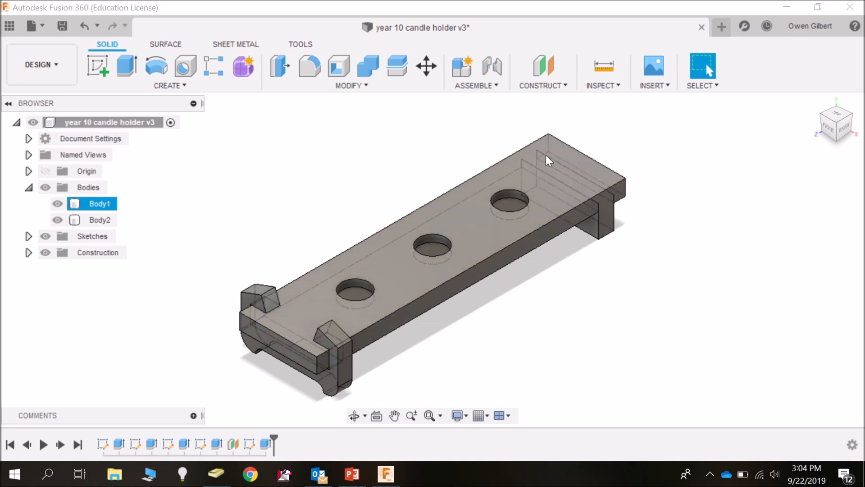
click(721, 28)
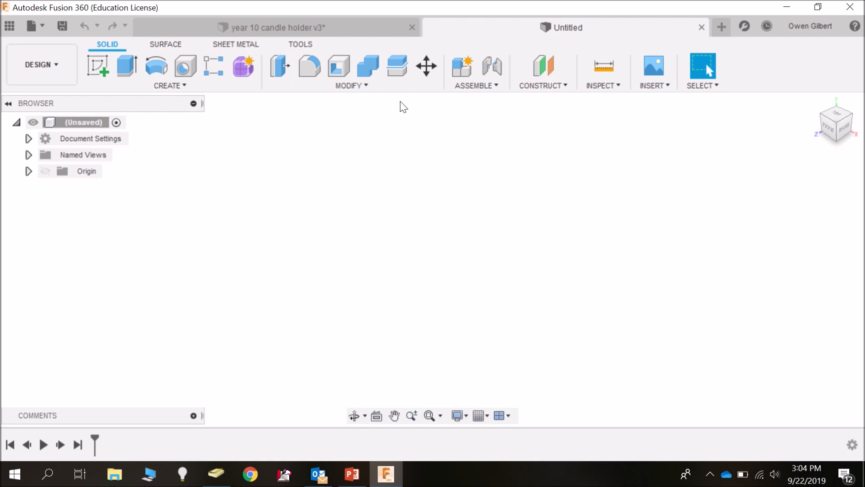
click(183, 86)
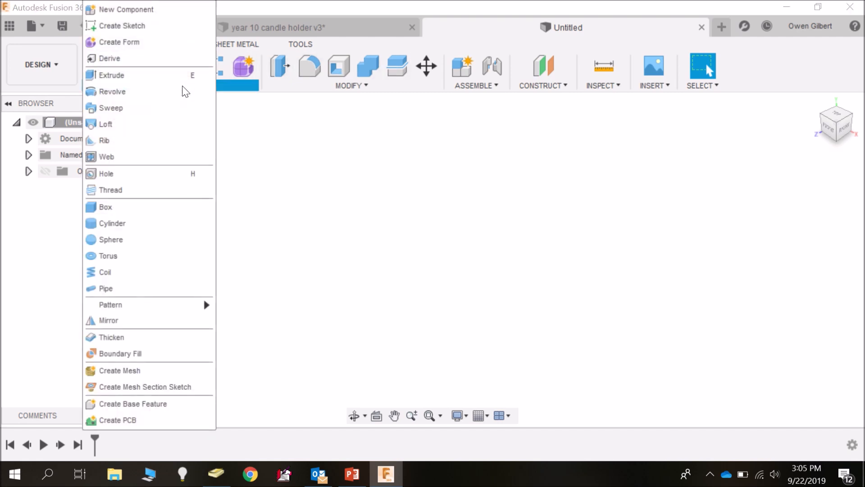
click(251, 111)
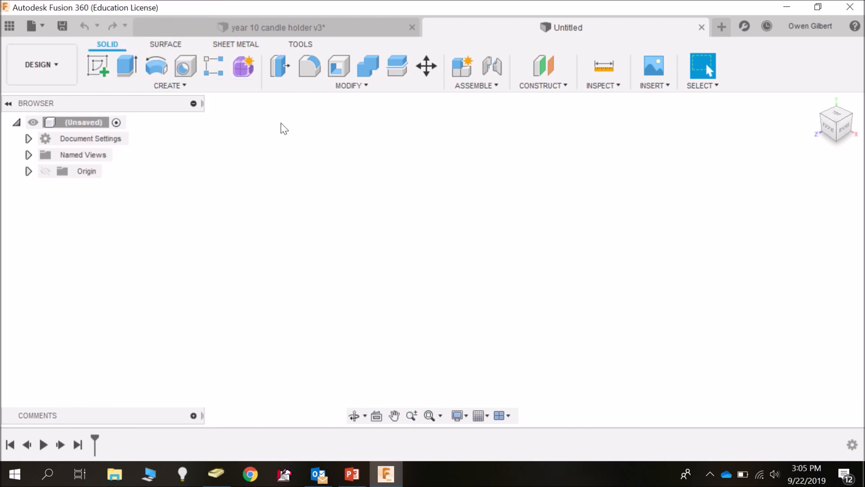
click(174, 45)
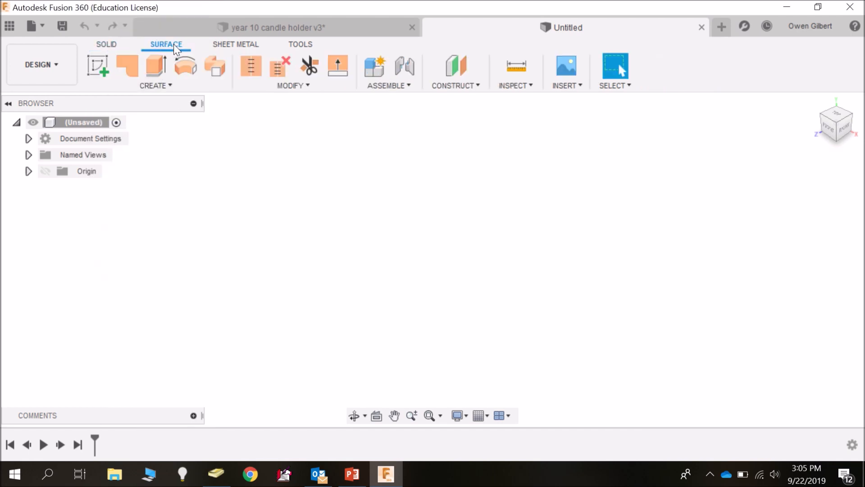
click(168, 82)
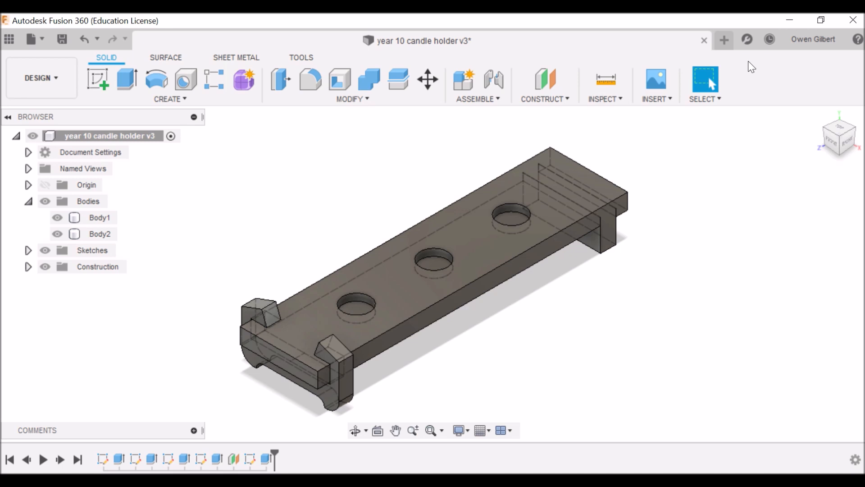
Start a new design and sketch a rectangle about 100 mm wide and 20 mm high on the front plane.
click(725, 40)
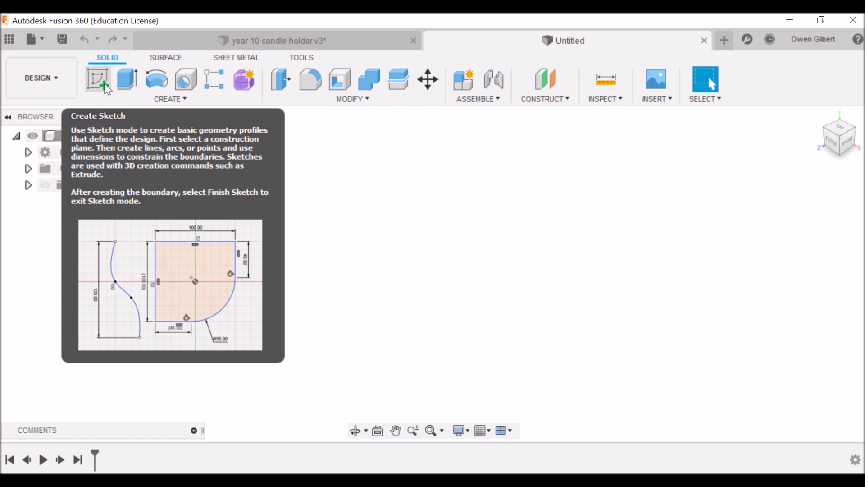
click(105, 88)
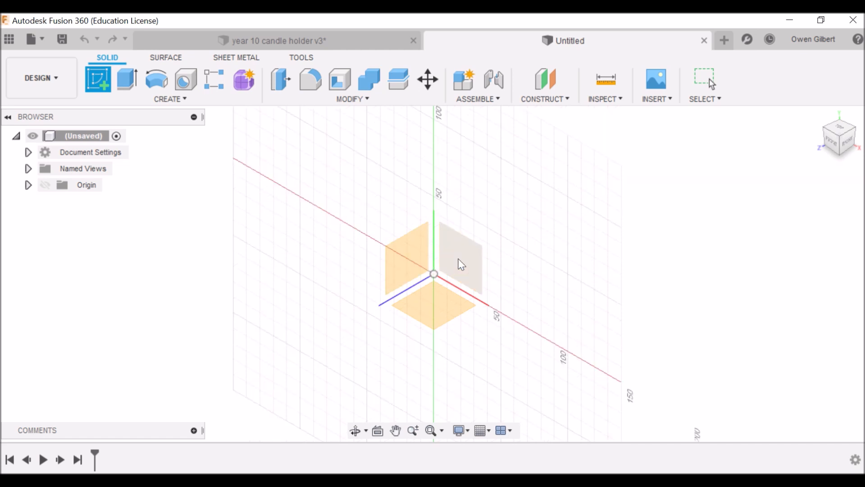
click(470, 255)
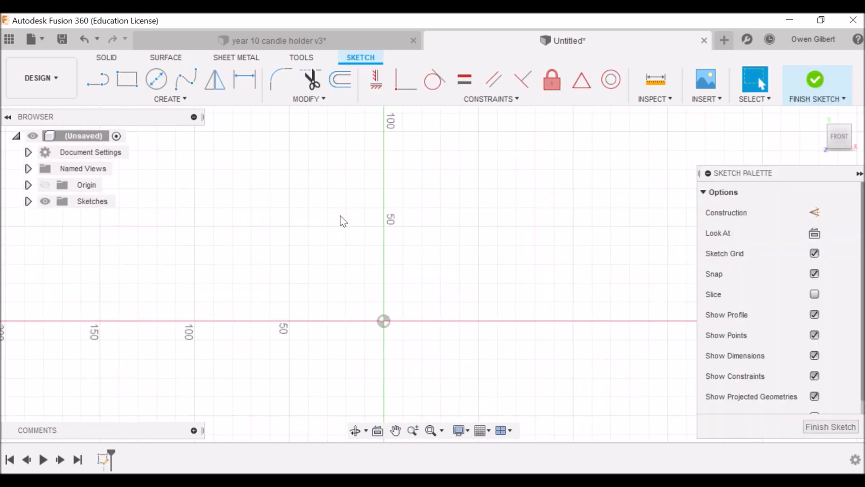
key(r)
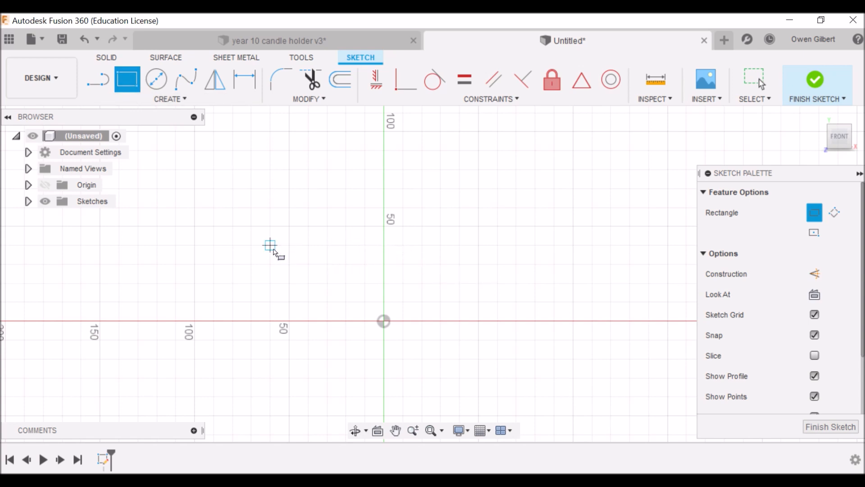
click(271, 245)
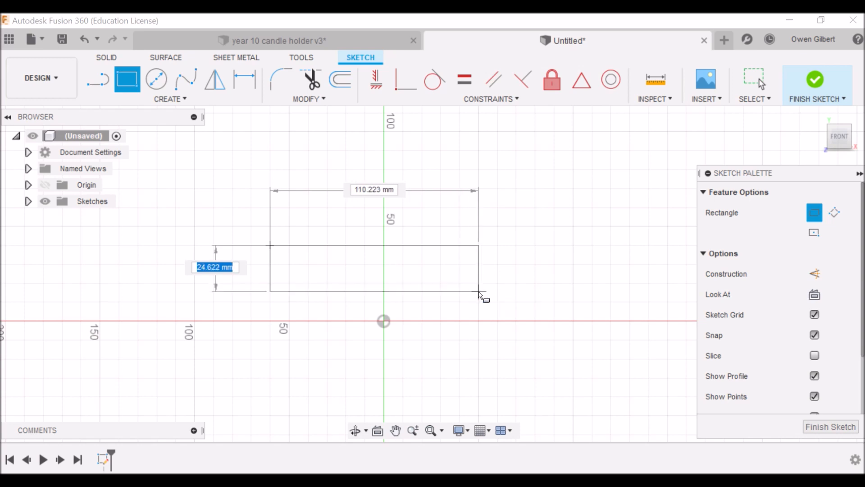
click(460, 287)
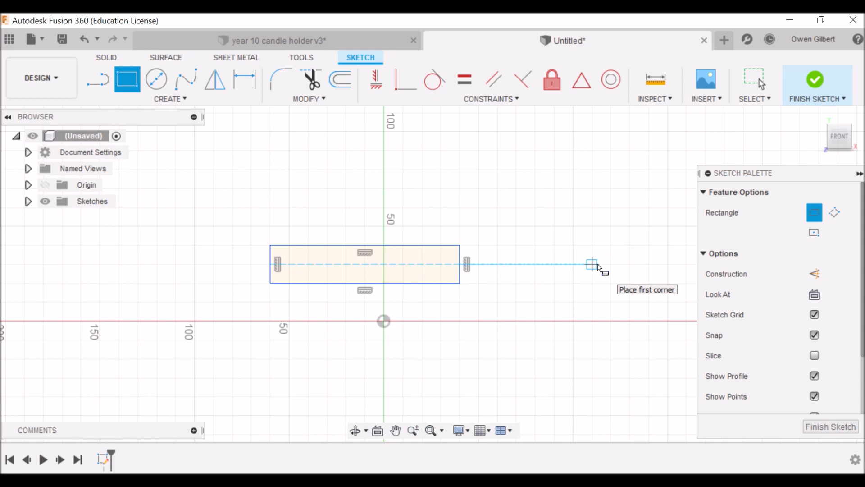
Extrude the rectangle profile 400 mm as a new body to form the base board.
key(e)
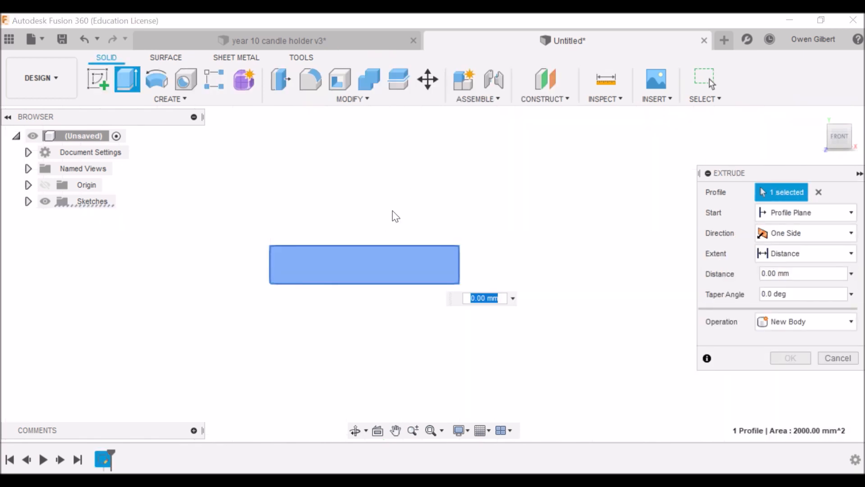
click(373, 261)
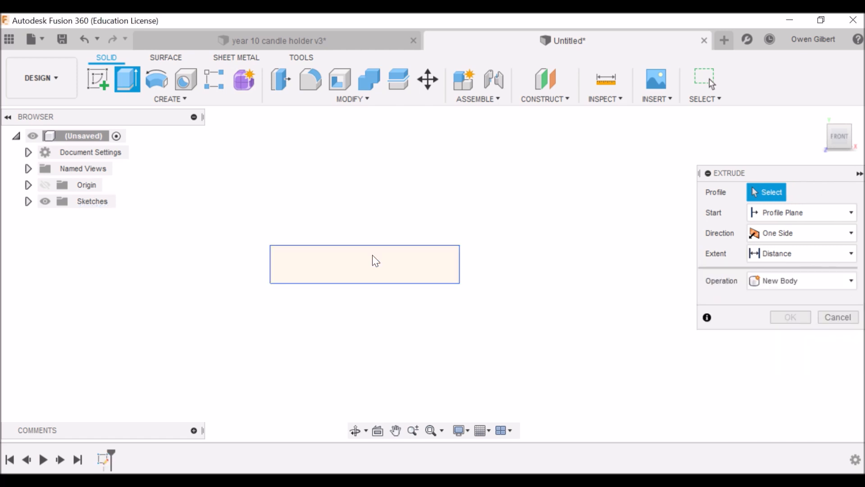
click(434, 257)
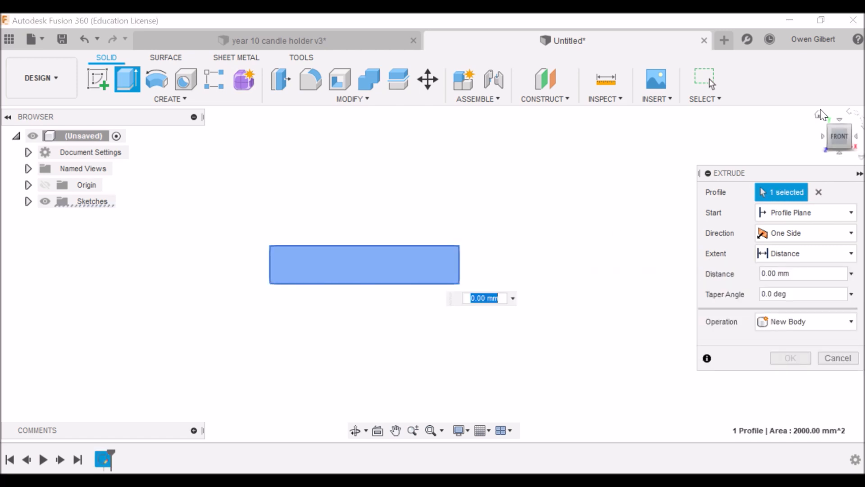
click(819, 115)
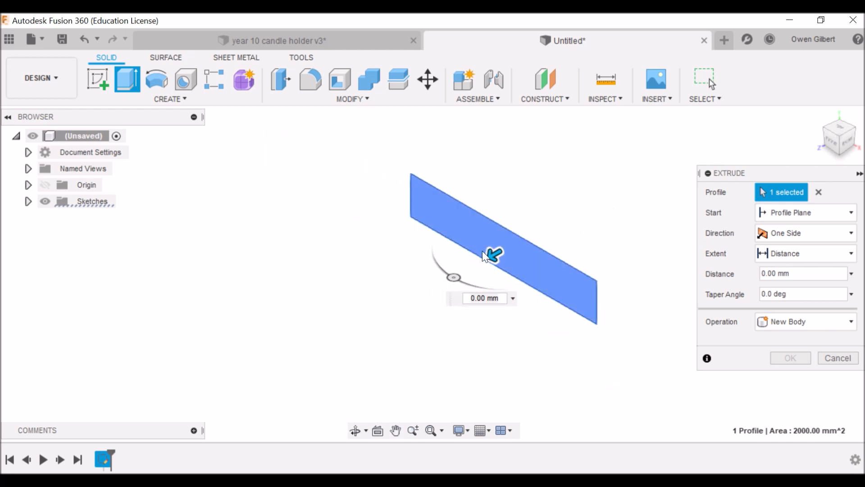
drag(481, 258, 402, 300)
text(400)
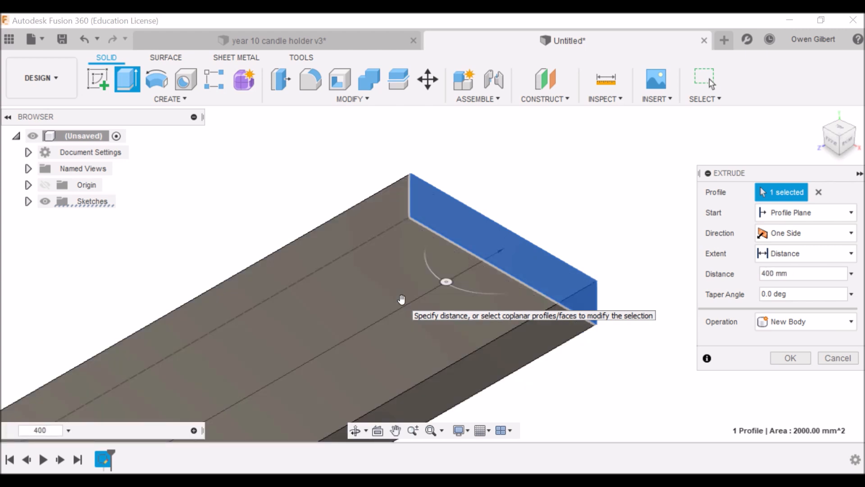
key(Return)
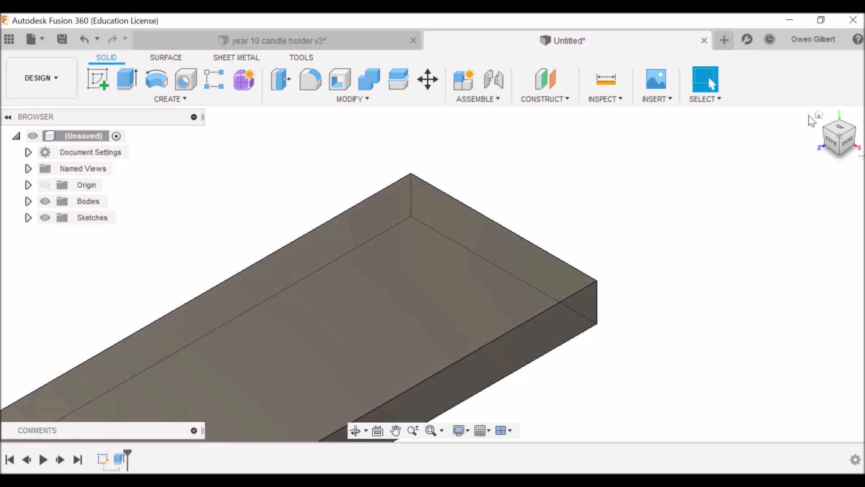
Sketch a 42 mm diameter circle on the board's top face, centred across its width about 50 mm from the origin end.
click(818, 114)
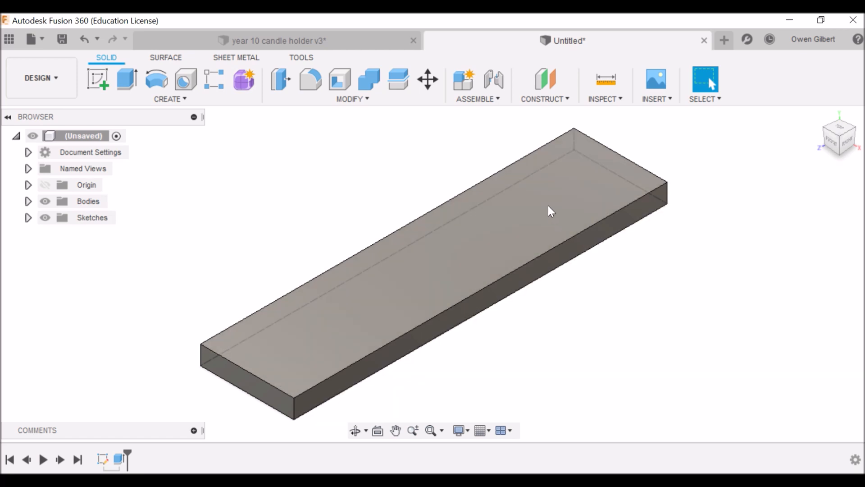
click(547, 205)
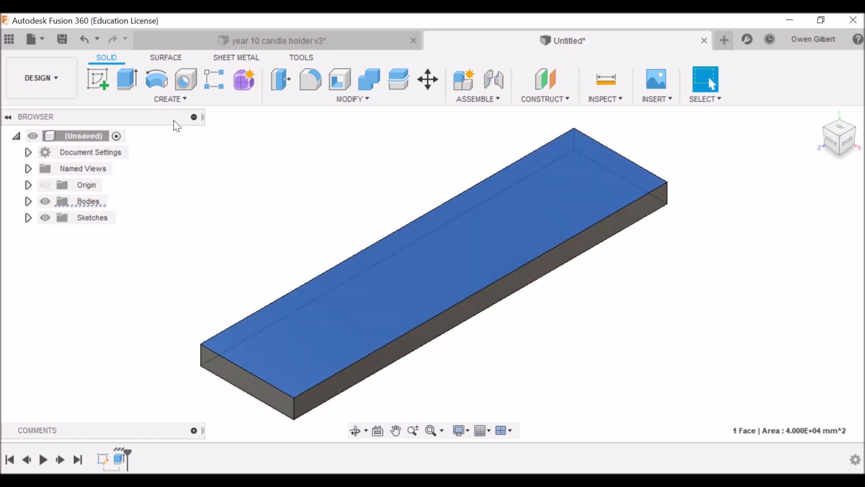
key(c)
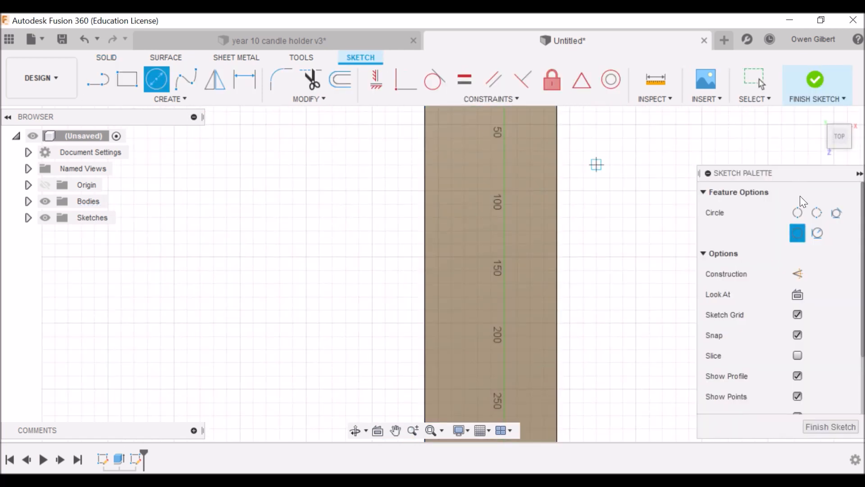
scroll(686, 180, down, 2)
scroll(617, 187, down, 2)
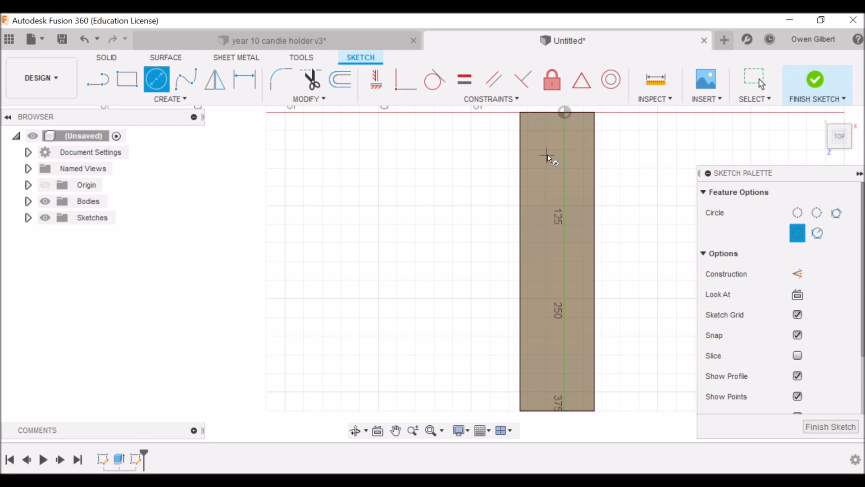
scroll(558, 153, up, 1)
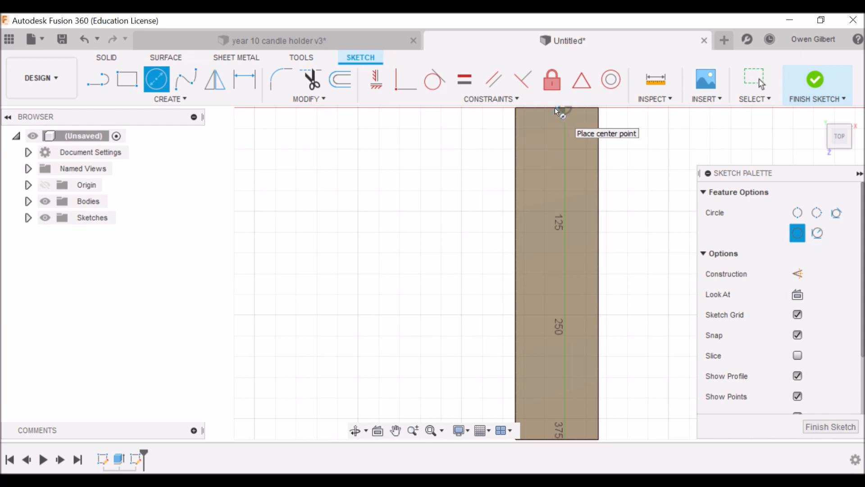
middle_drag(555, 107, 557, 159)
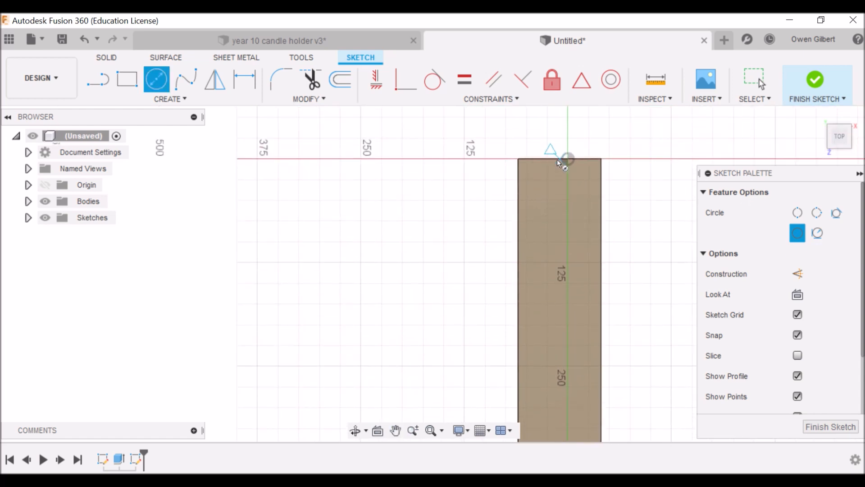
scroll(561, 158, up, 3)
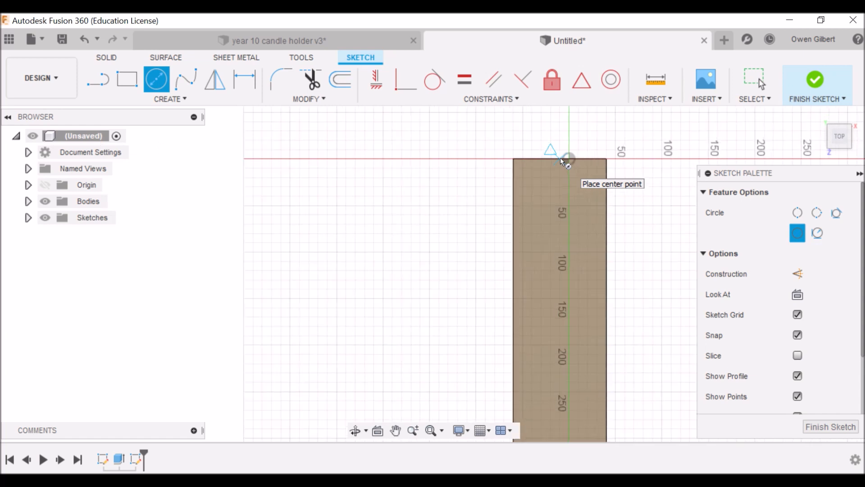
scroll(561, 158, up, 1)
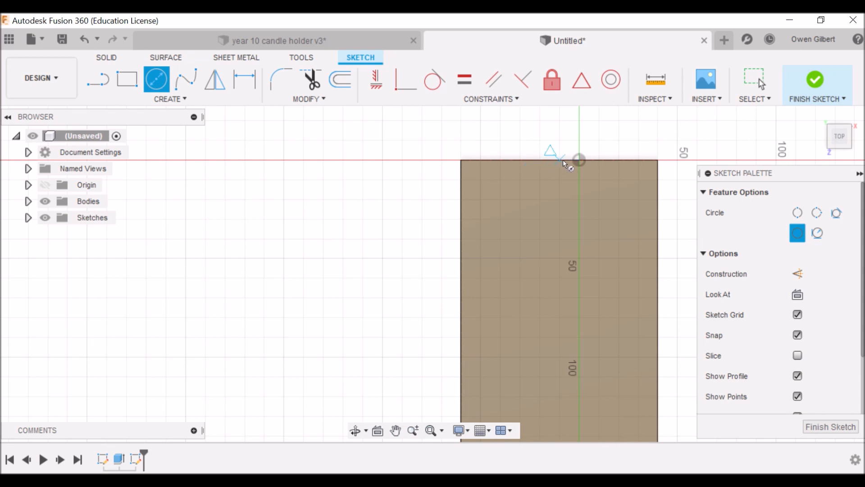
click(560, 258)
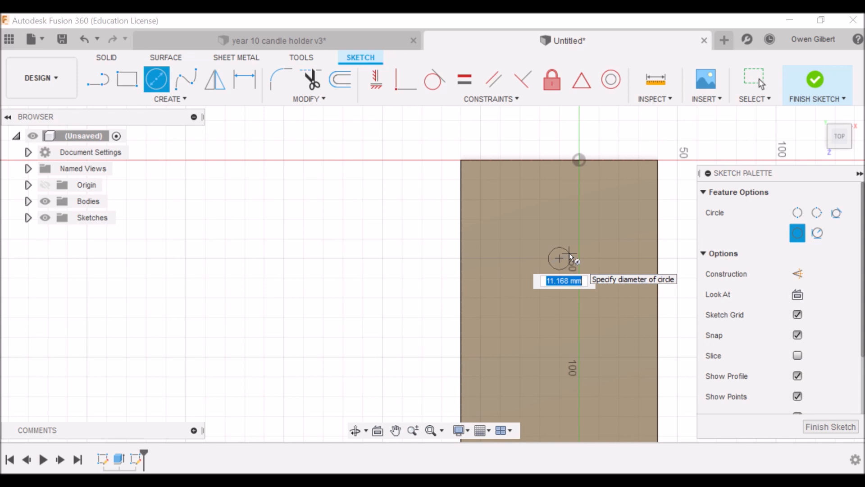
text(42)
key(Tab)
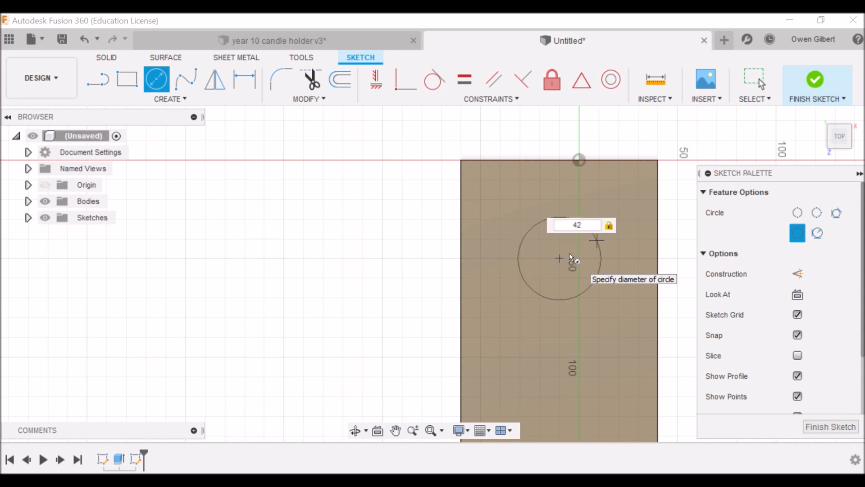
key(Return)
key(Escape)
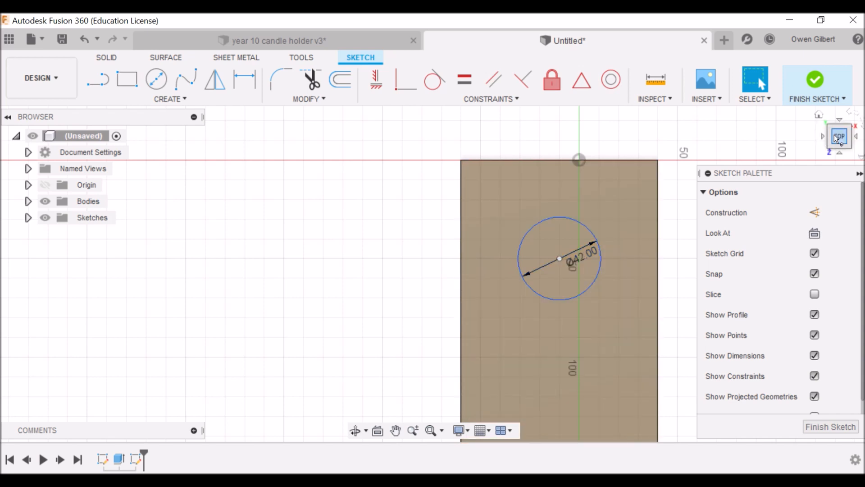
click(818, 115)
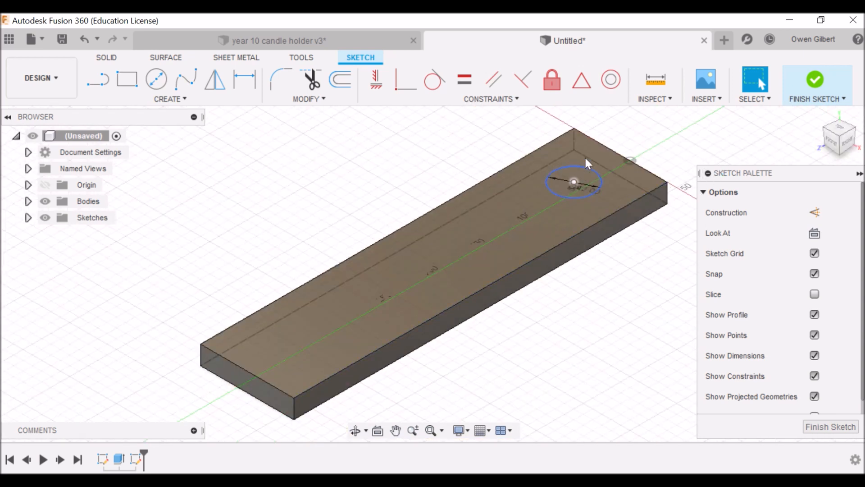
click(841, 128)
middle_drag(525, 132, 533, 306)
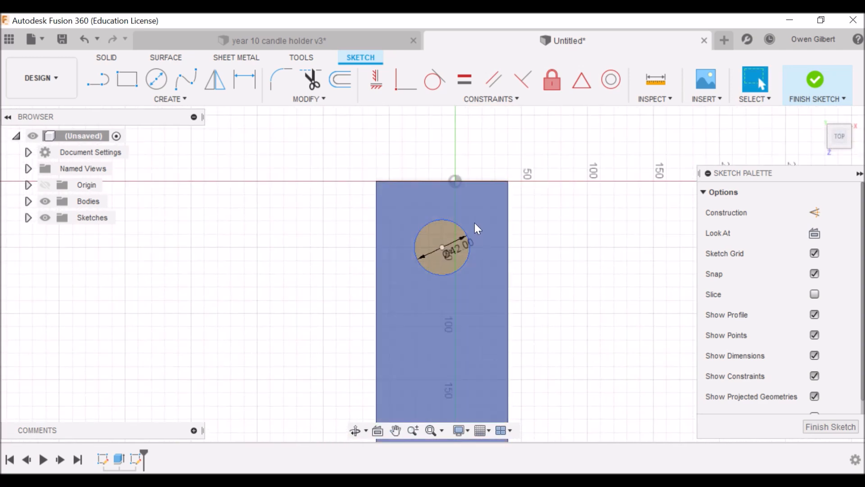
Dimension the circle's centre from the board's end edge at the origin and set the distance to 100 mm.
key(d)
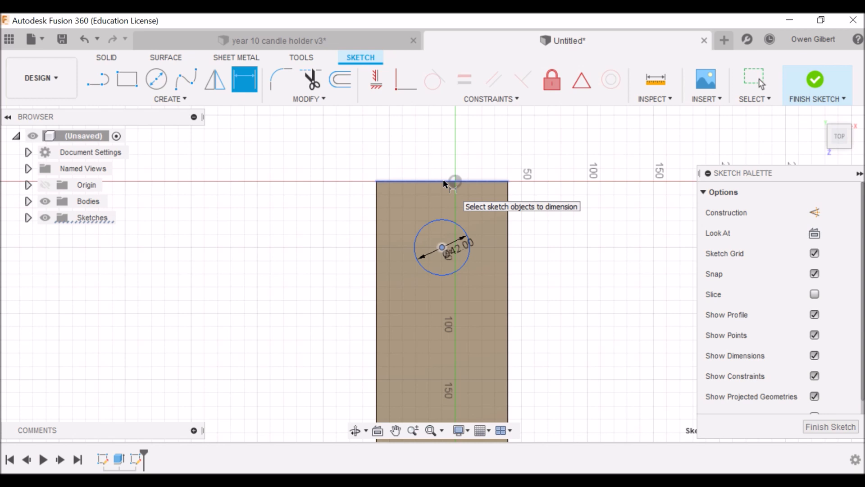
click(455, 181)
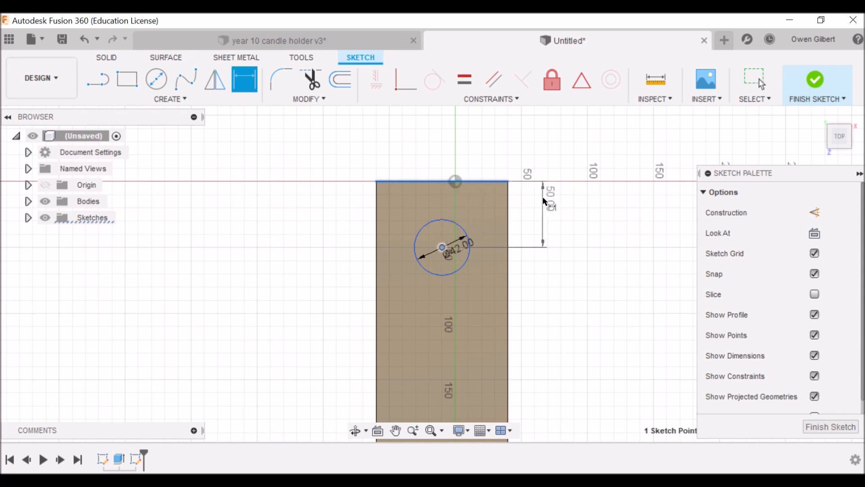
click(549, 199)
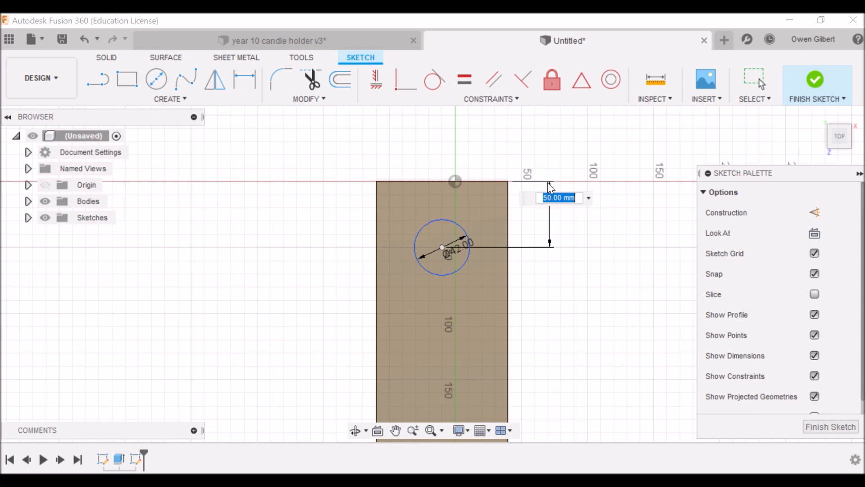
key(Return)
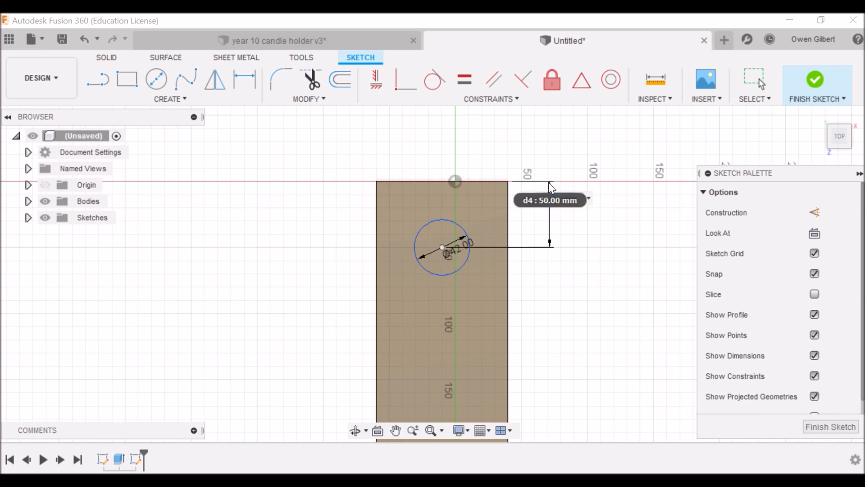
double_click(547, 182)
text(100)
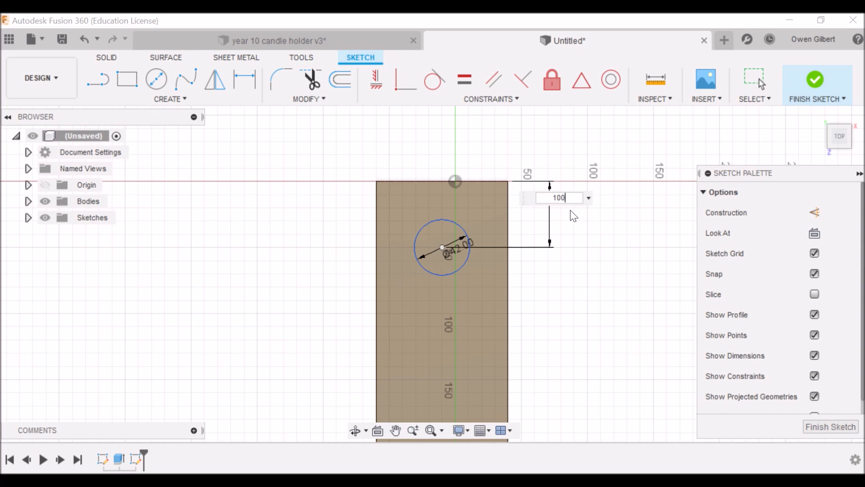
key(Return)
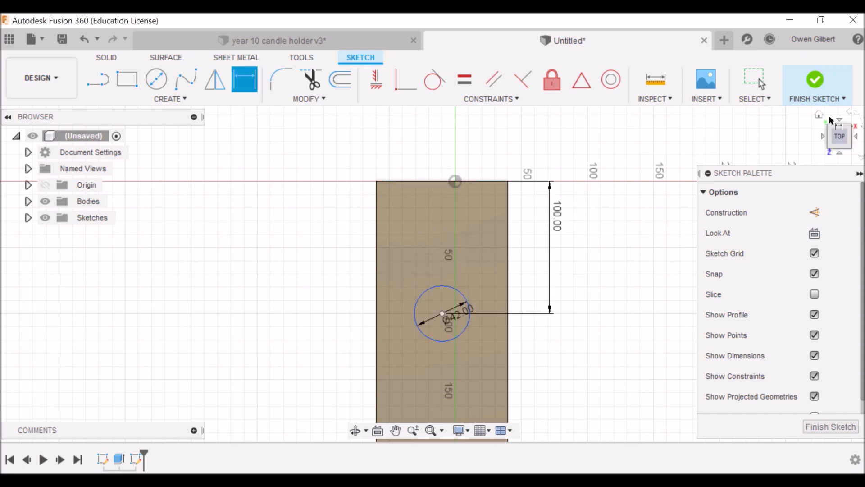
Create a rectangular pattern of the 42 mm circle along the board's length with quantity 3 over a 200 mm extent.
scroll(499, 243, down, 1)
scroll(499, 243, down, 4)
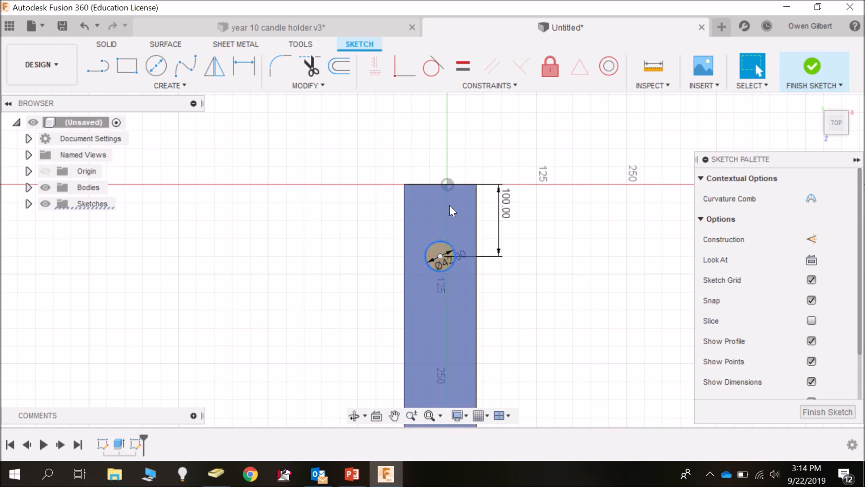
click(442, 237)
click(441, 247)
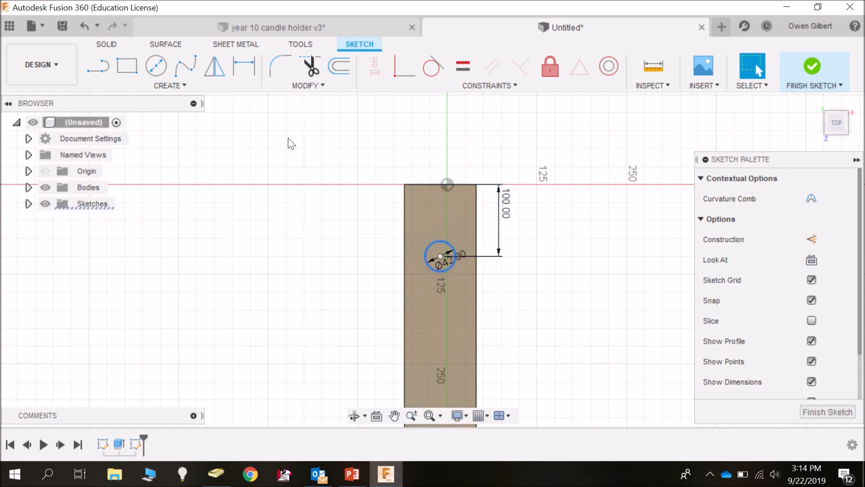
click(178, 86)
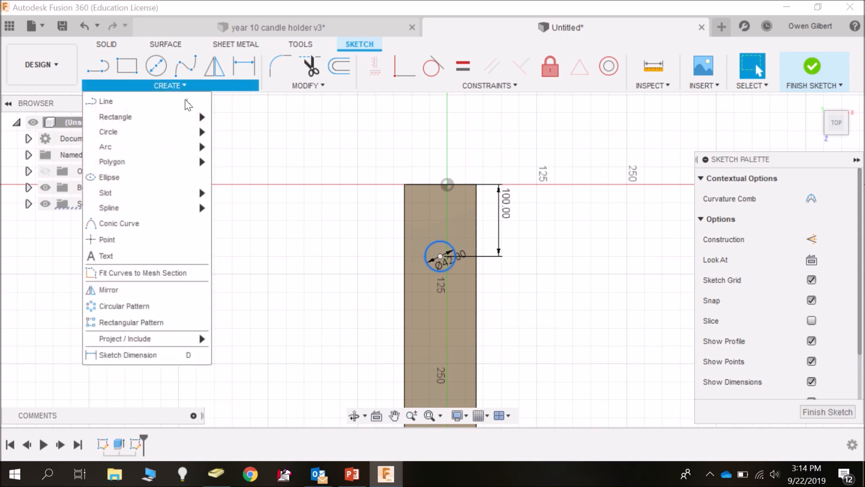
click(151, 321)
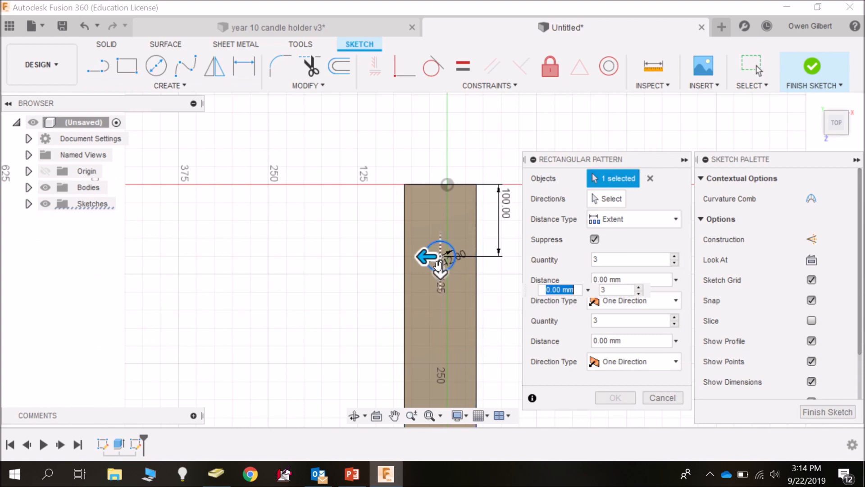
drag(436, 266, 441, 365)
key(Tab)
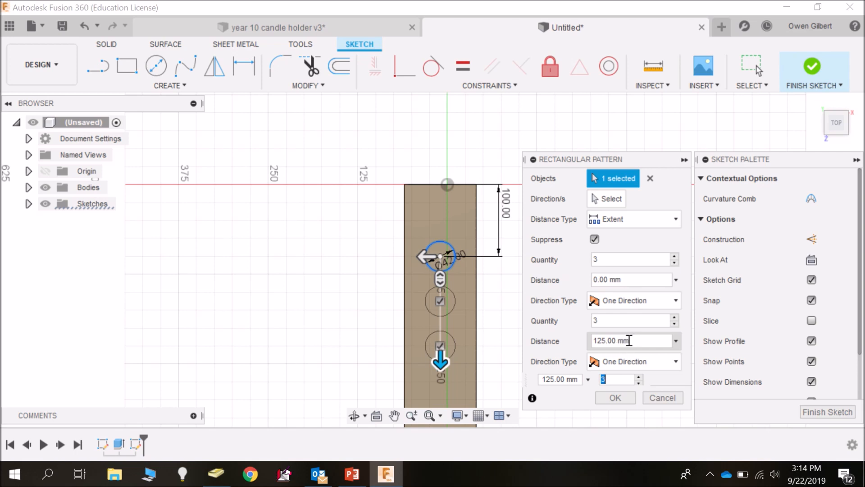
key(shift+Tab)
text(200)
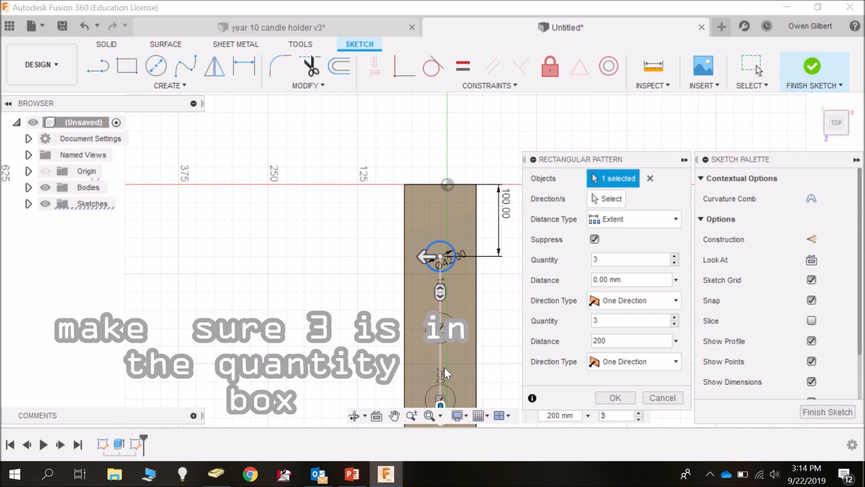
click(614, 398)
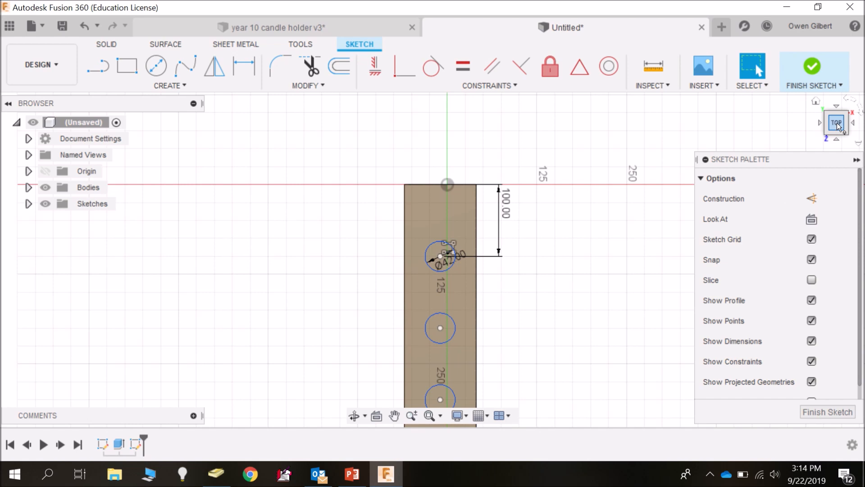
scroll(545, 232, down, 1)
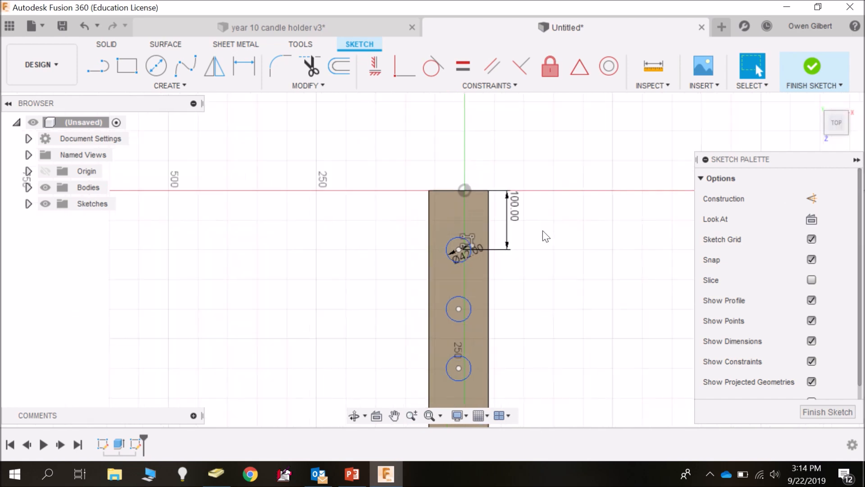
mouse_move(534, 285)
middle_down()
mouse_move(512, 168)
mouse_move(518, 196)
middle_up()
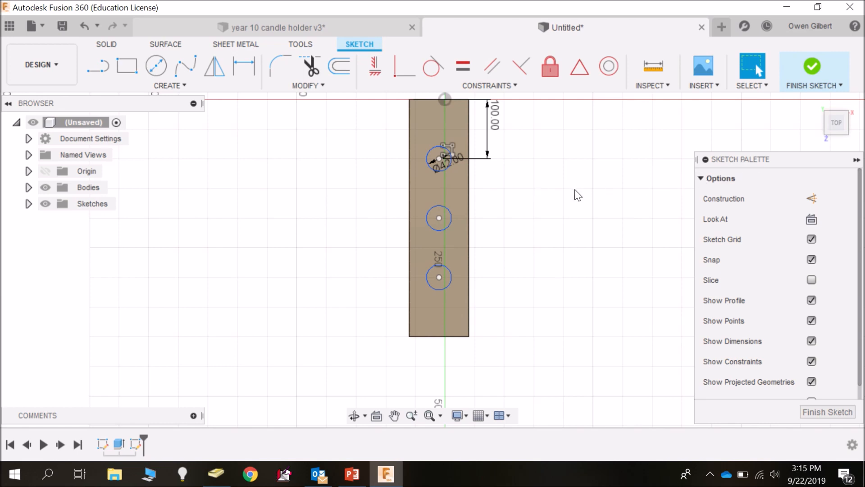
click(432, 150)
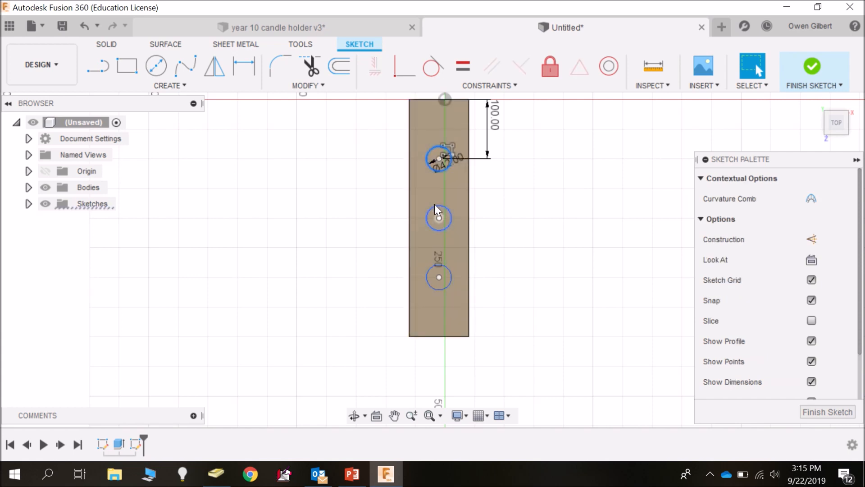
click(420, 236)
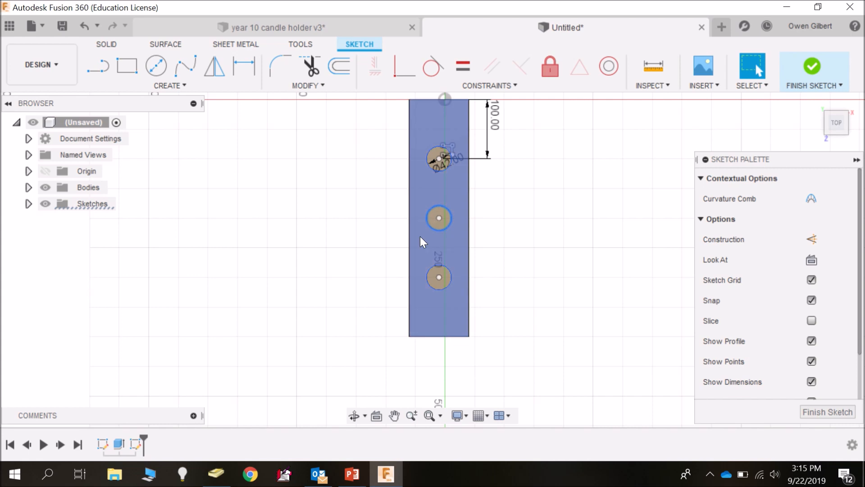
ctrl+click(429, 269)
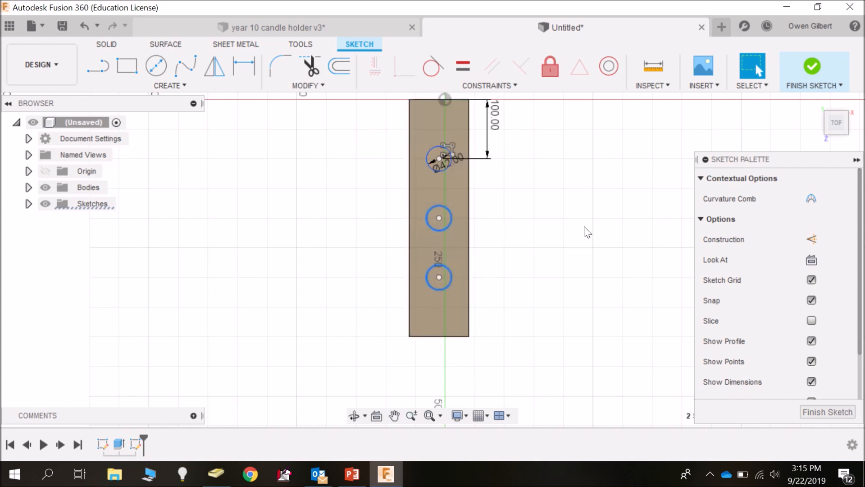
Extrude the three circle profiles 10 mm down into the board as a cut to form the candle recesses.
key(q)
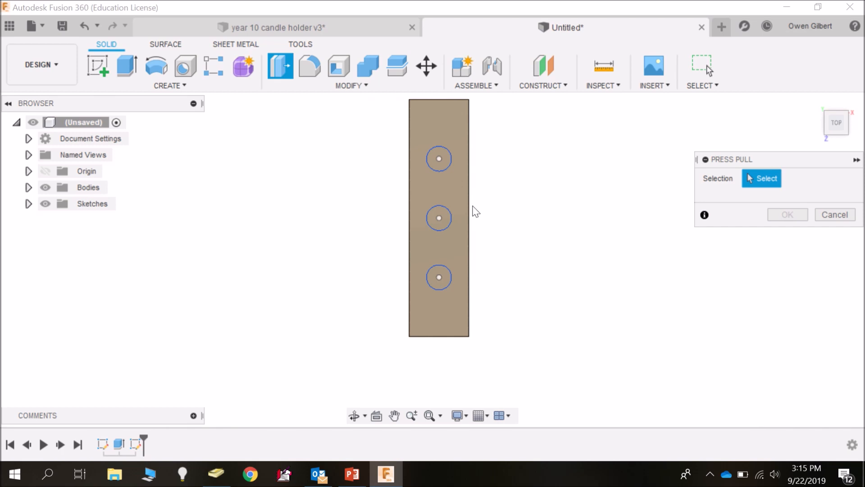
click(442, 156)
click(442, 219)
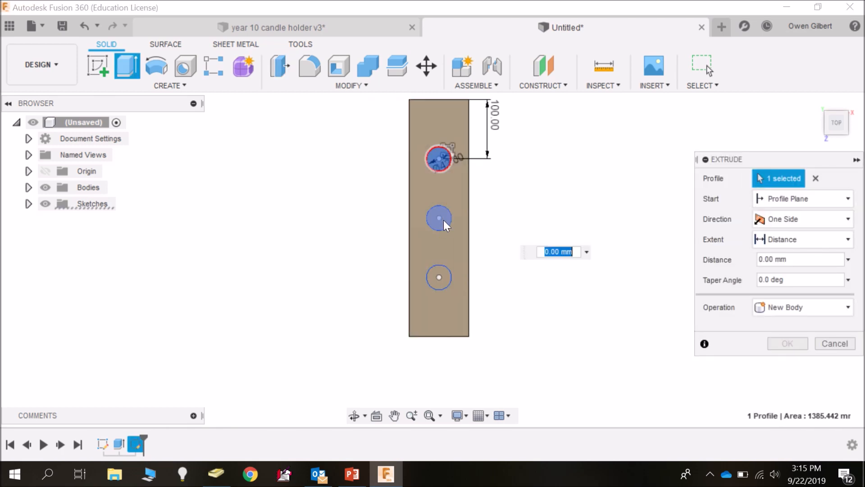
click(442, 271)
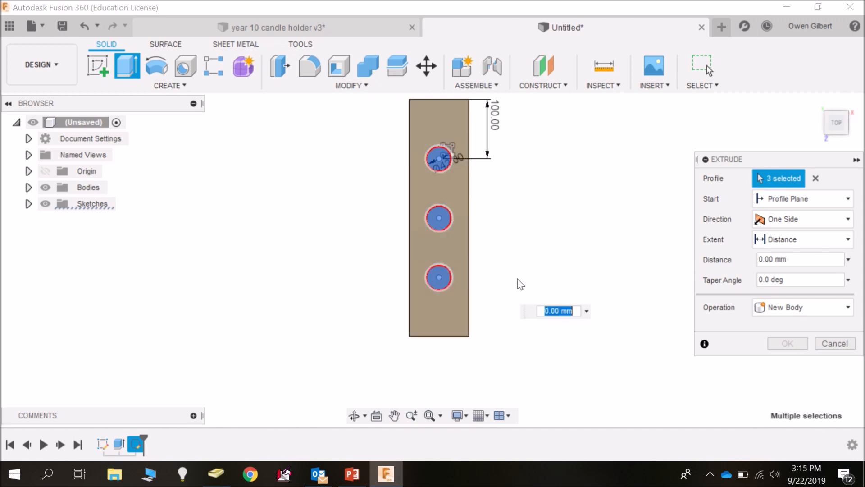
drag(834, 122, 806, 90)
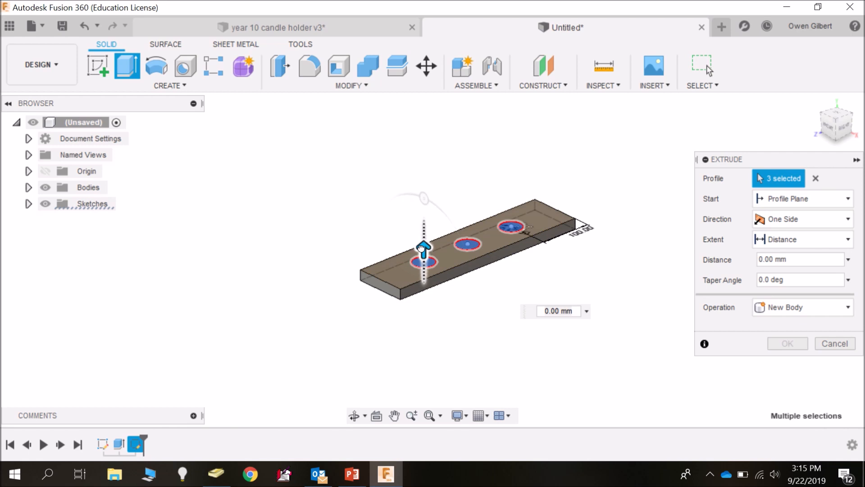
drag(424, 255, 424, 299)
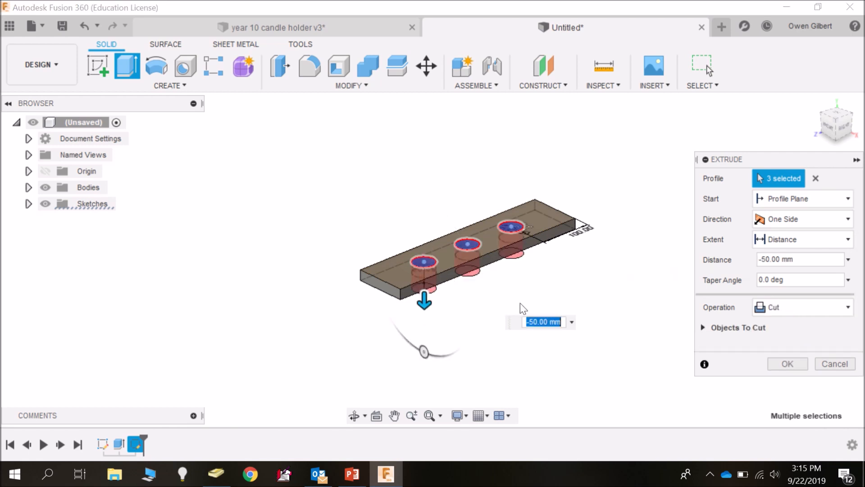
click(534, 321)
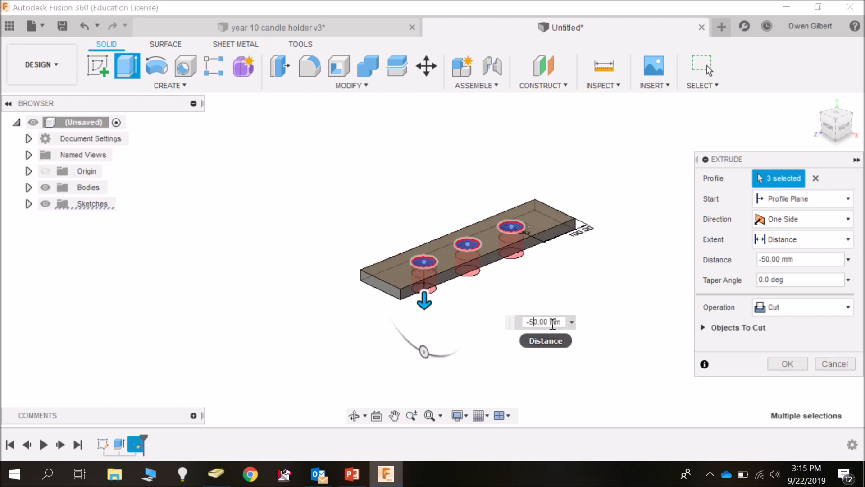
key(BackSpace)
text(1)
key(Return)
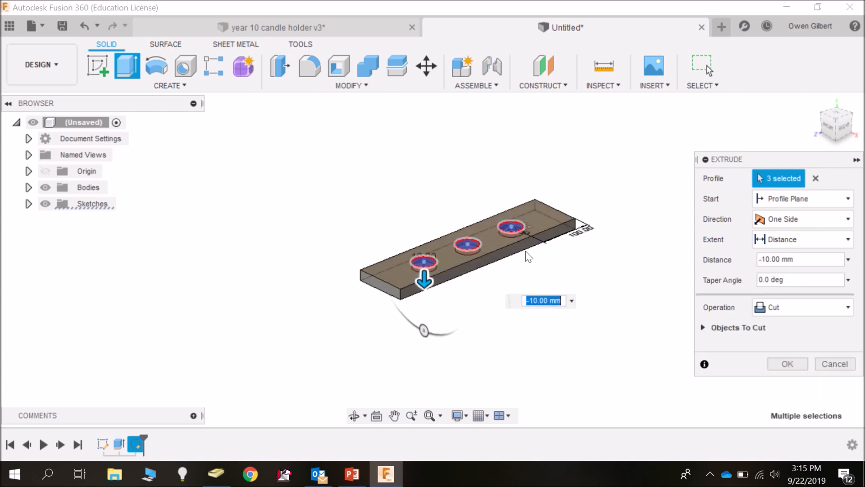
scroll(493, 231, up, 3)
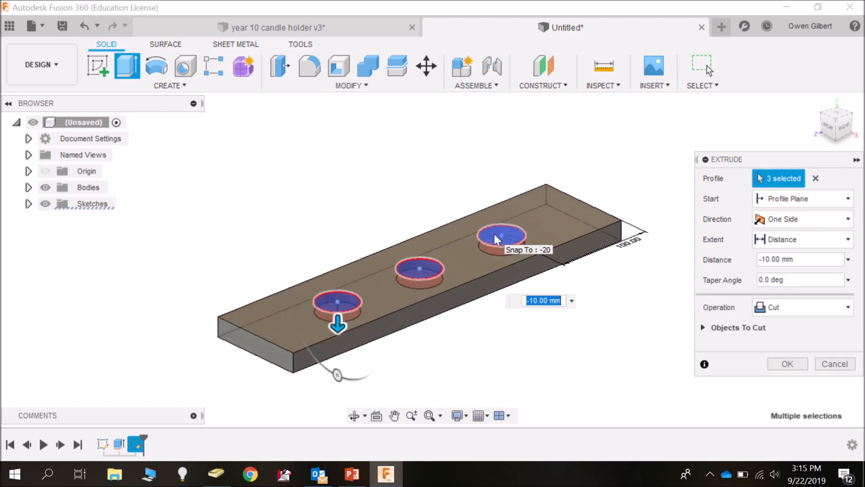
key(Return)
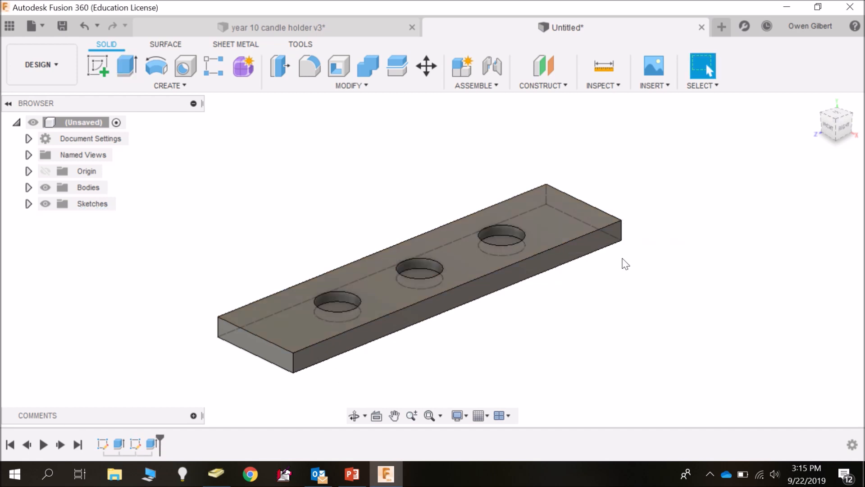
Sketch a rectangle about 100 mm by 20 mm across the full width of the board's underside, about 20 mm from the origin end.
mouse_move(835, 127)
mouse_down()
mouse_move(817, 152)
mouse_move(789, 147)
mouse_move(783, 135)
mouse_move(789, 115)
mouse_move(815, 127)
mouse_move(828, 146)
mouse_move(831, 134)
mouse_up()
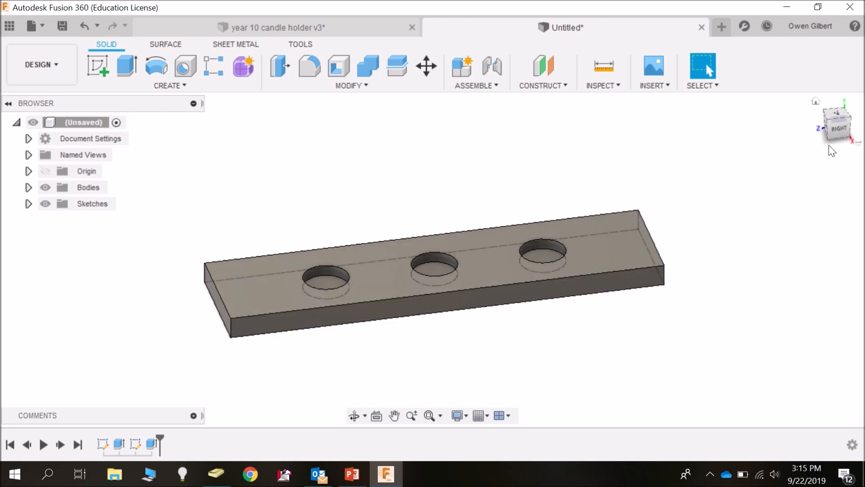
mouse_move(834, 129)
mouse_down()
mouse_move(823, 98)
mouse_move(824, 6)
mouse_move(825, 19)
mouse_up()
click(839, 118)
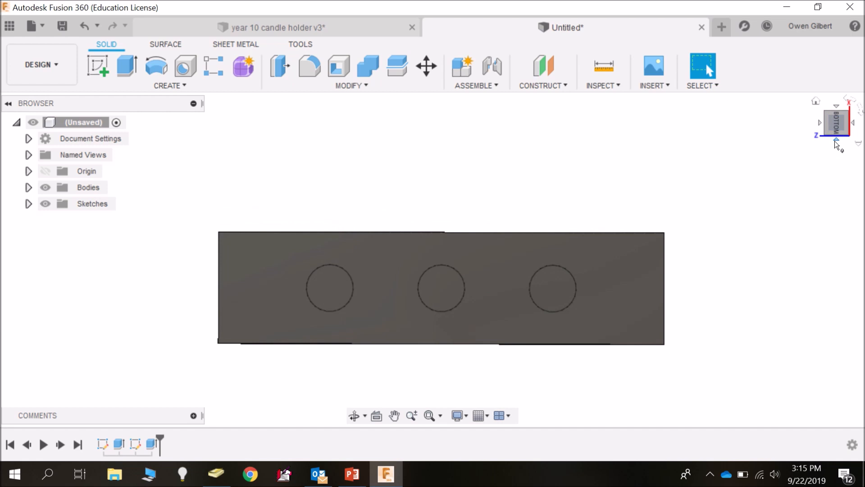
click(625, 272)
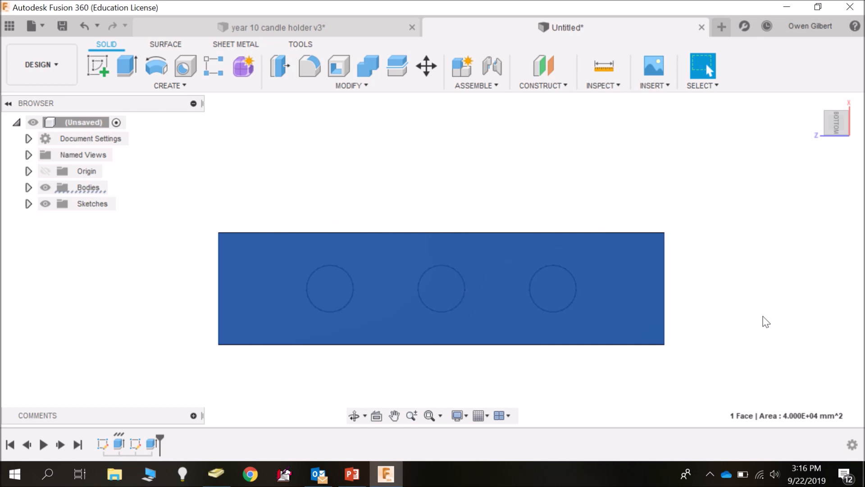
key(r)
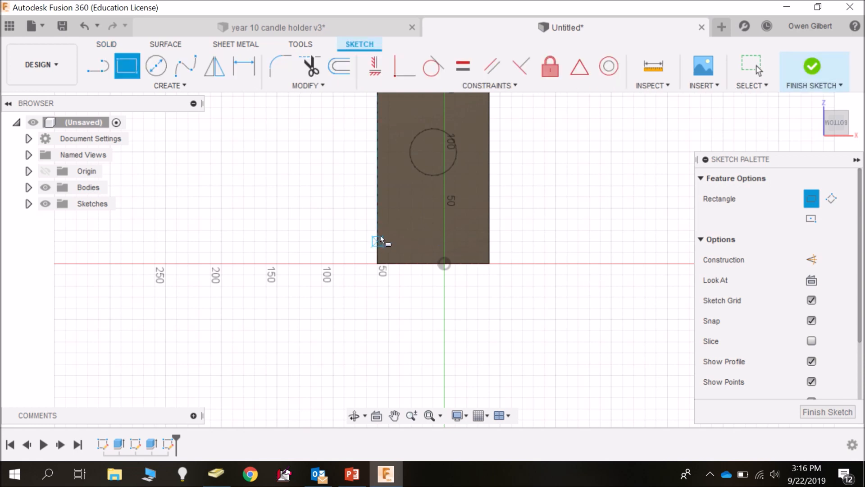
click(379, 242)
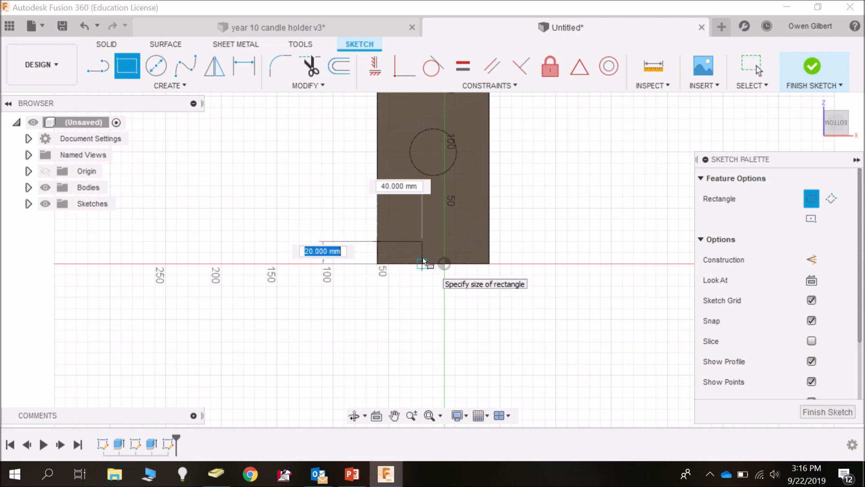
click(486, 217)
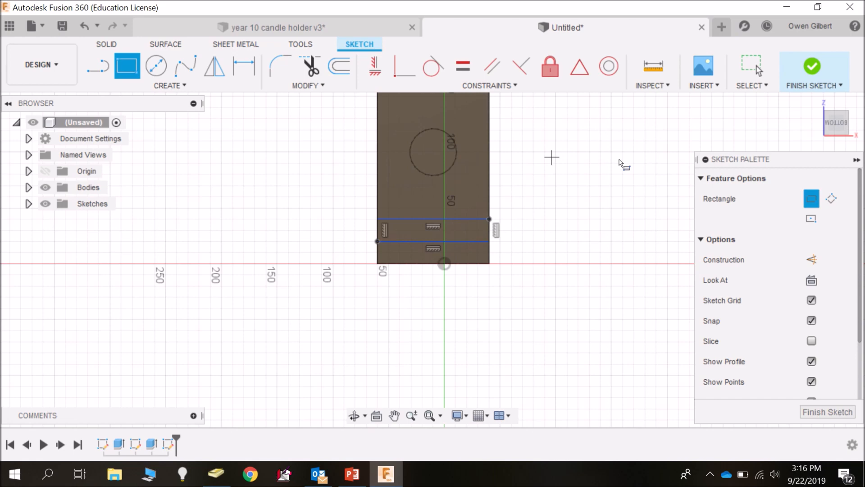
Extrude the rectangle on the board's underside 10 mm into the board as a cut to form the leg slot.
mouse_move(838, 123)
mouse_down()
mouse_move(838, 181)
mouse_move(850, 153)
mouse_move(841, 158)
mouse_move(858, 170)
mouse_move(855, 159)
mouse_up()
key(q)
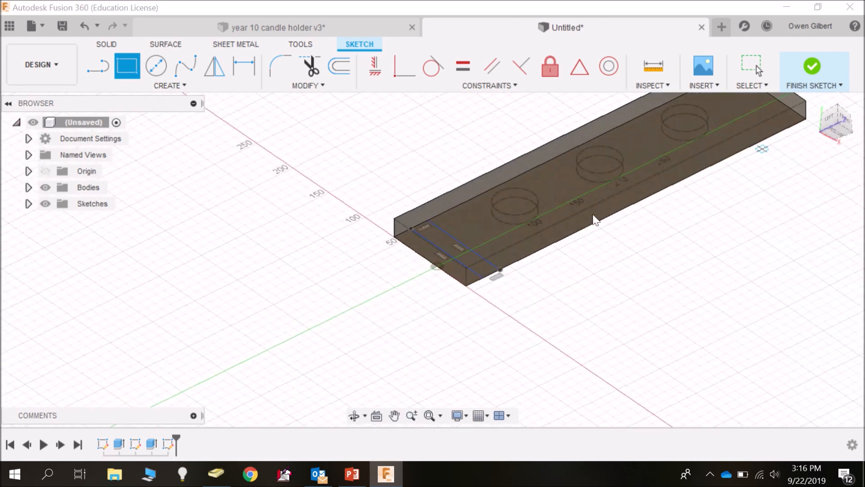
click(429, 228)
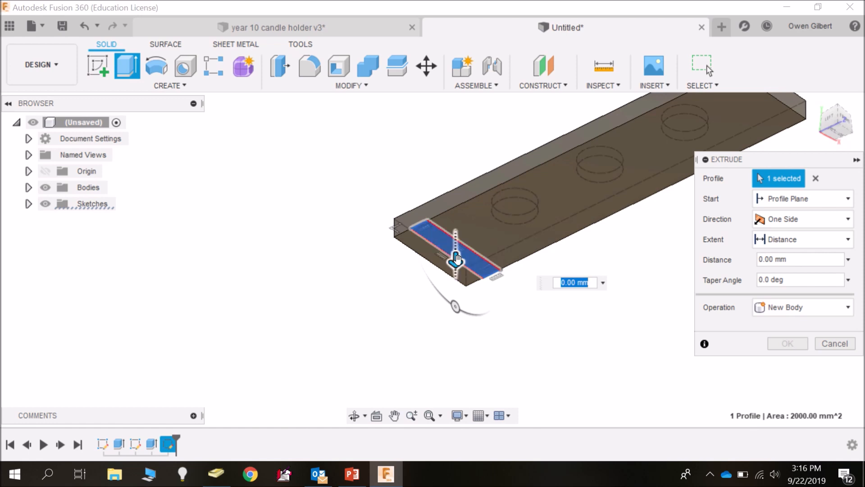
text(-10)
key(Return)
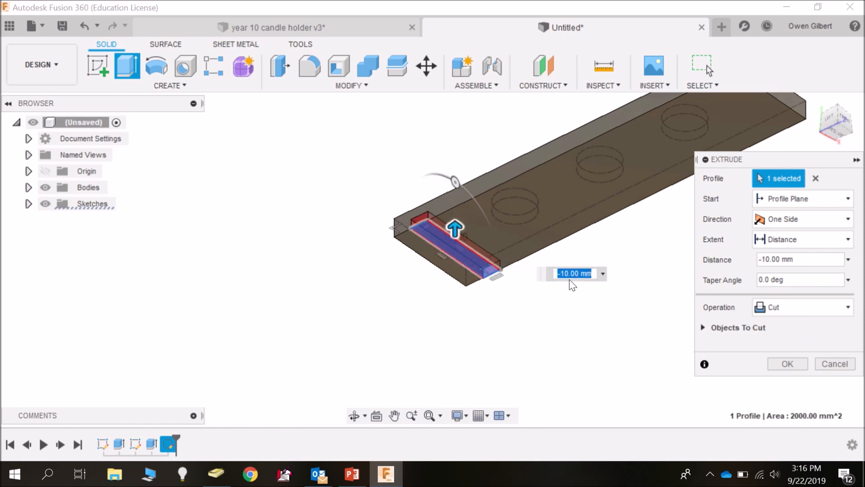
key(Return)
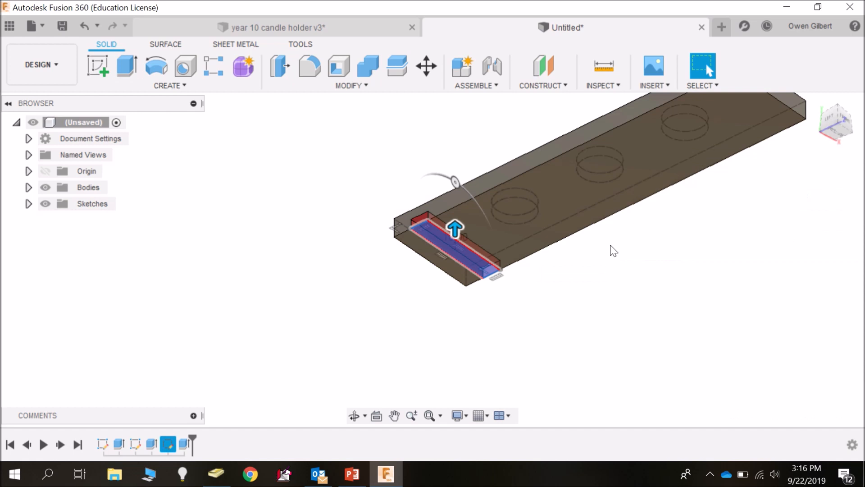
Save the board design as "candle holder main part" in My First Project.
mouse_move(846, 122)
mouse_down()
mouse_move(827, 164)
mouse_move(797, 180)
mouse_move(754, 151)
mouse_move(825, 152)
mouse_move(847, 120)
mouse_up()
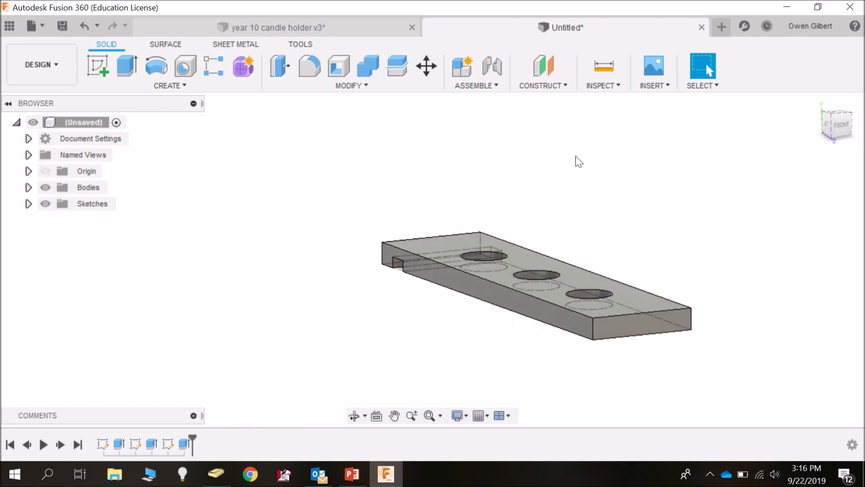
click(33, 27)
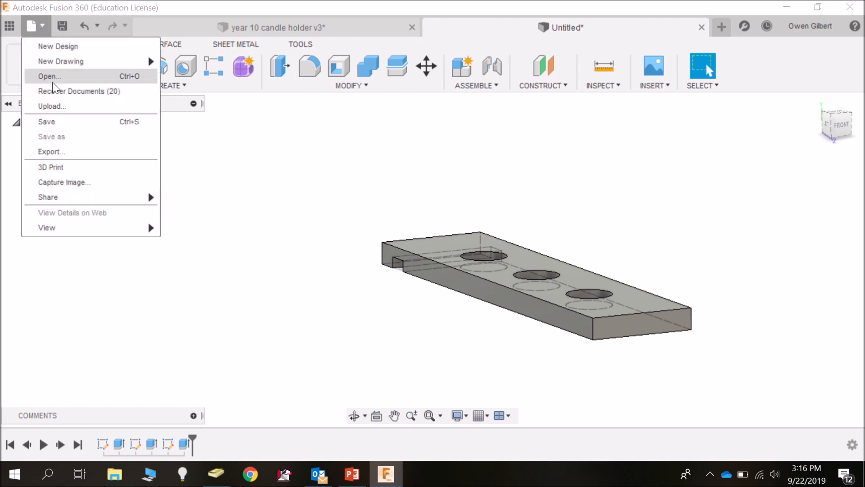
click(54, 120)
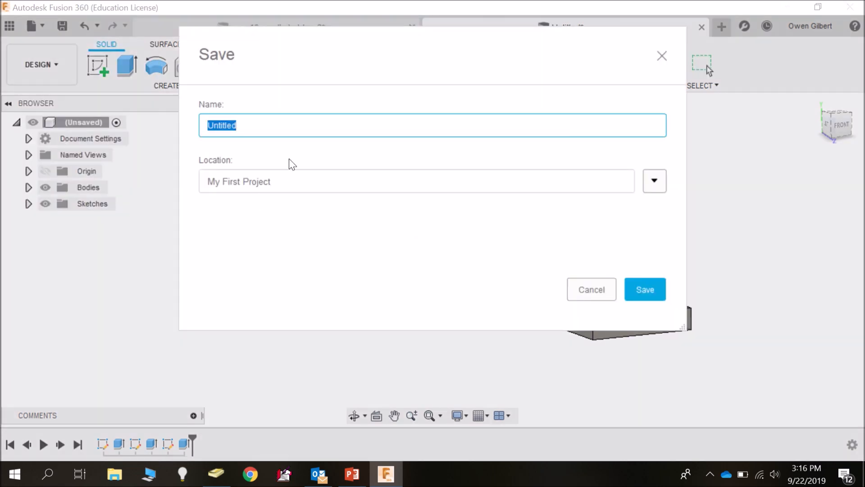
text(candle holder main part)
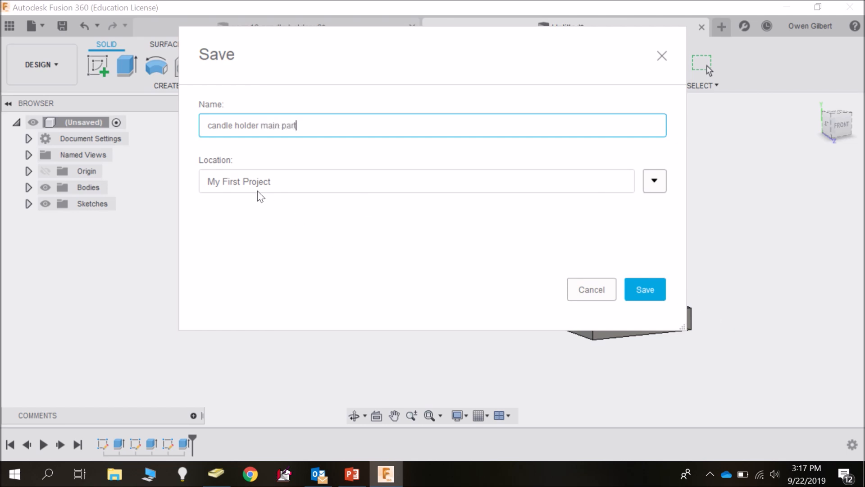
click(645, 290)
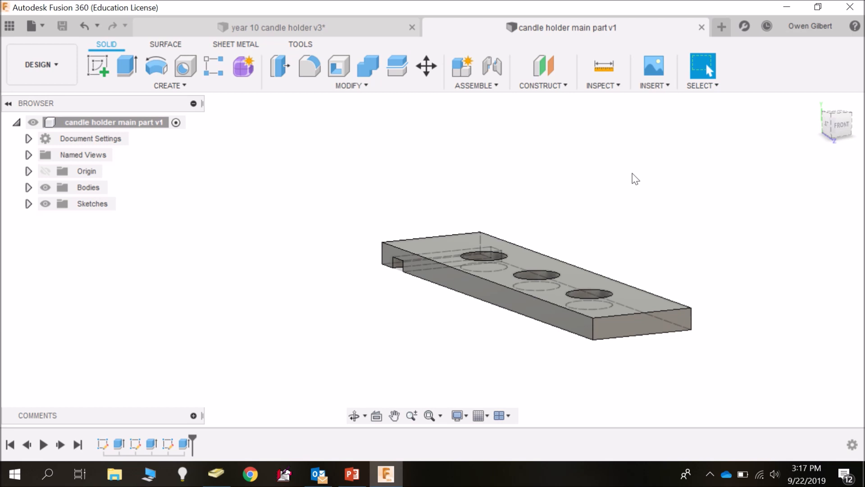
Start a new design and sketch a rectangle about 100 mm by 20 mm on the horizontal origin plane, just beside the origin.
click(721, 26)
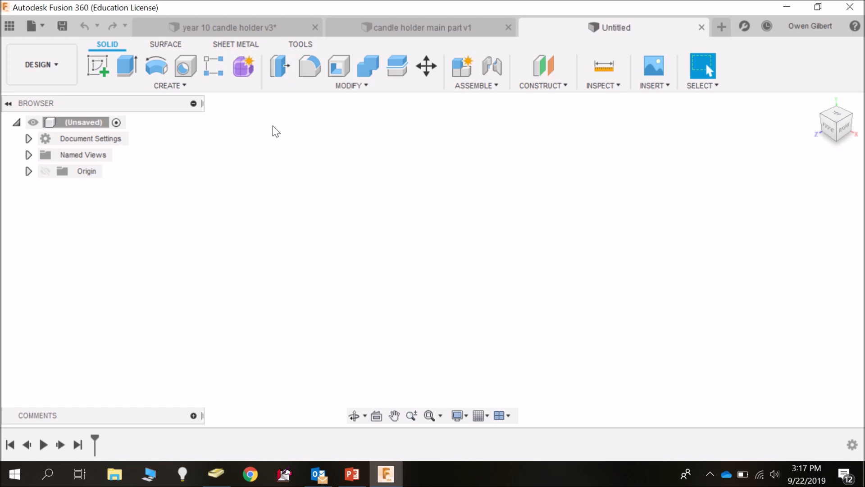
click(103, 72)
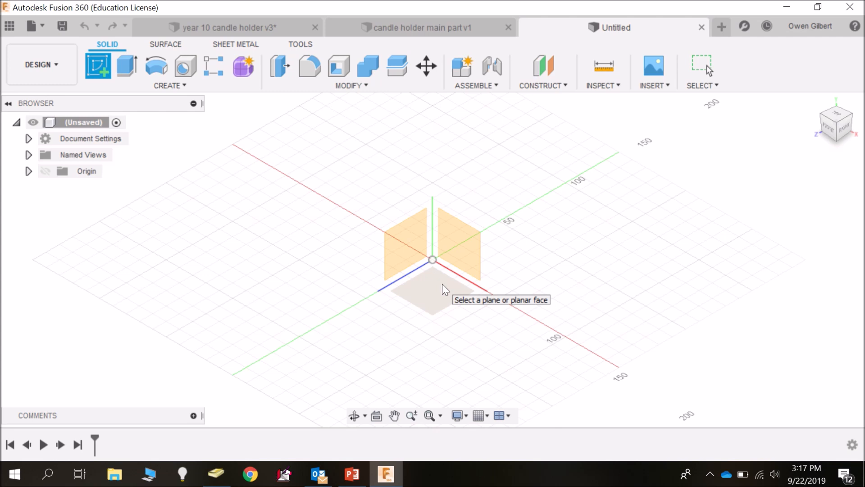
click(440, 284)
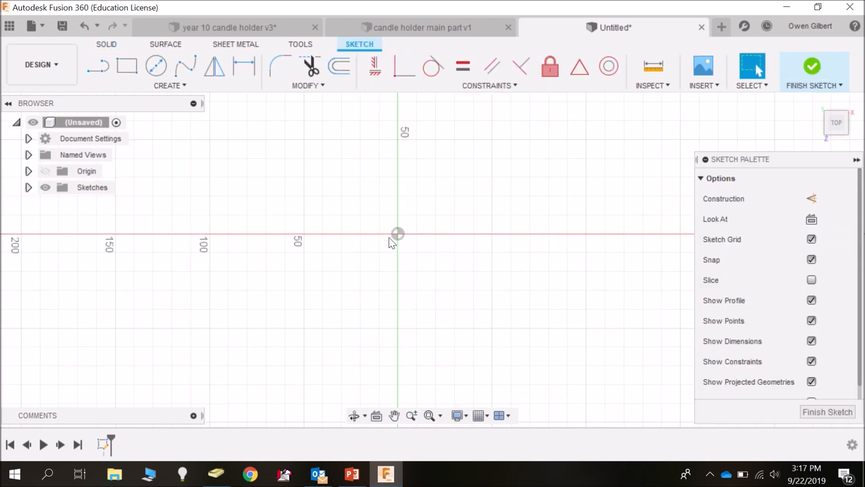
click(125, 68)
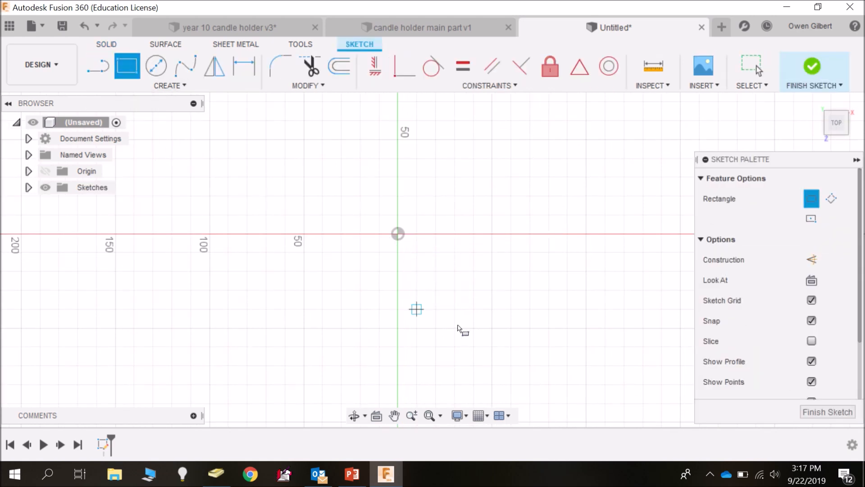
click(304, 253)
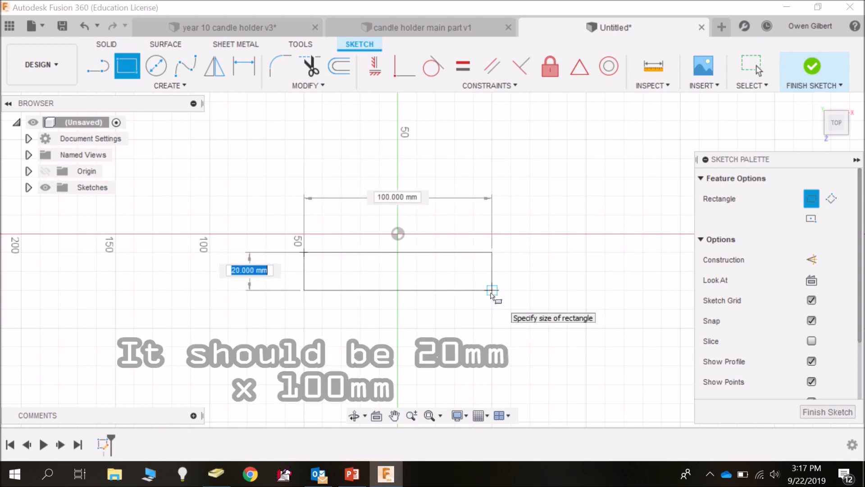
click(492, 290)
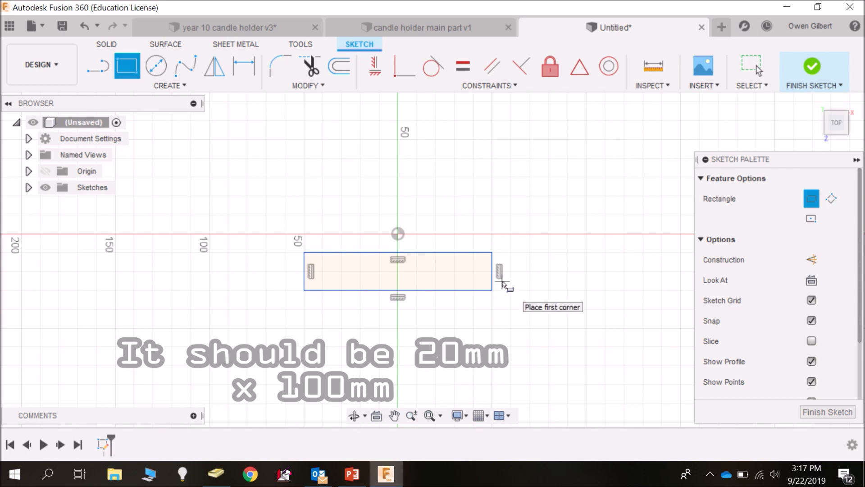
Extrude the 100 mm by 20 mm rectangle 40 mm upward as a new body to form the leg.
key(e)
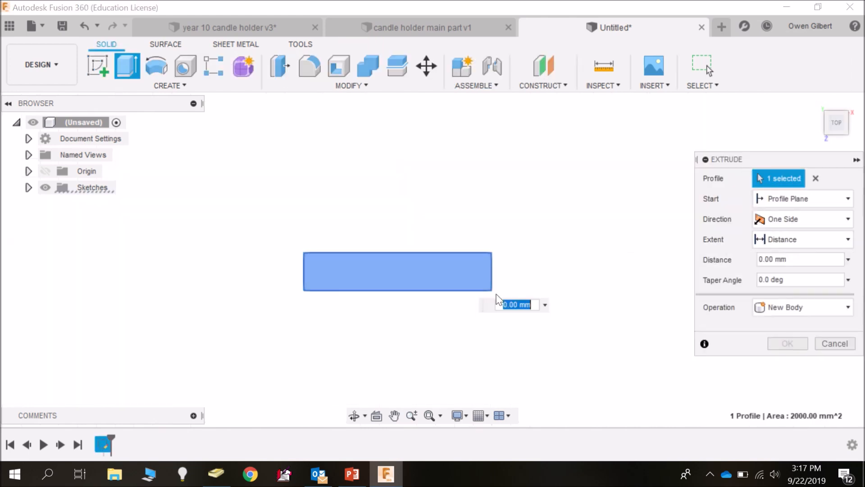
click(455, 282)
drag(831, 118, 797, 120)
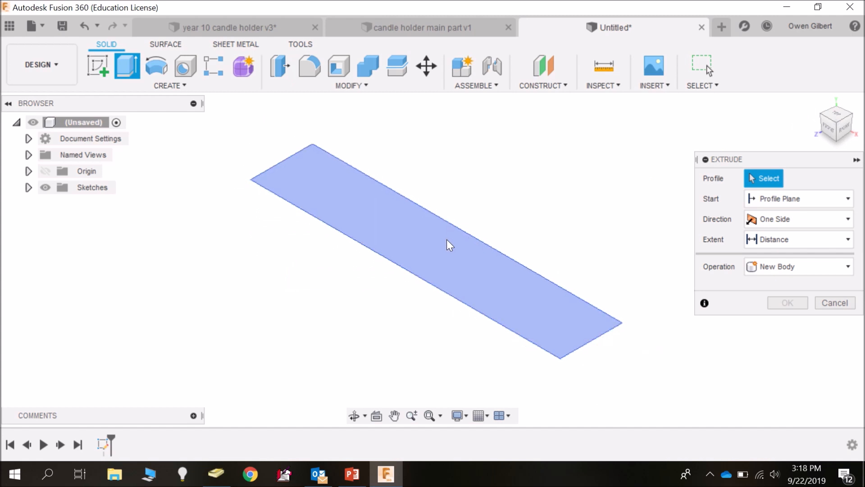
click(452, 246)
drag(436, 240, 444, 100)
key(Return)
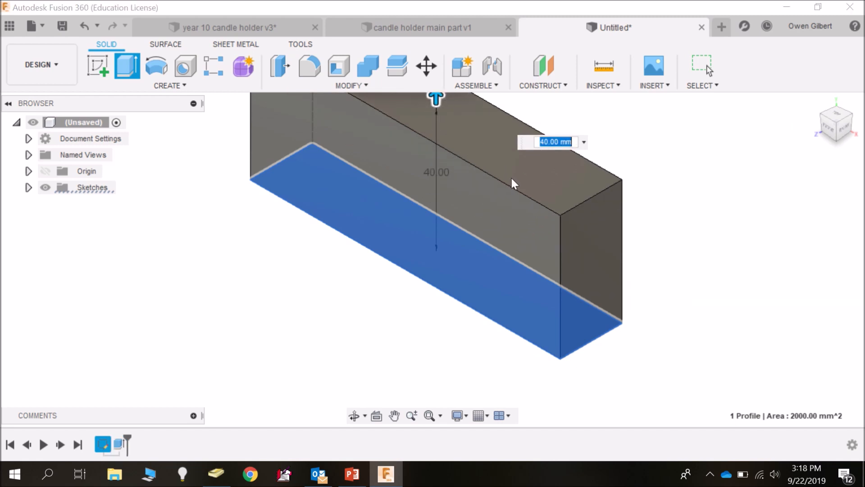
scroll(574, 237, down, 3)
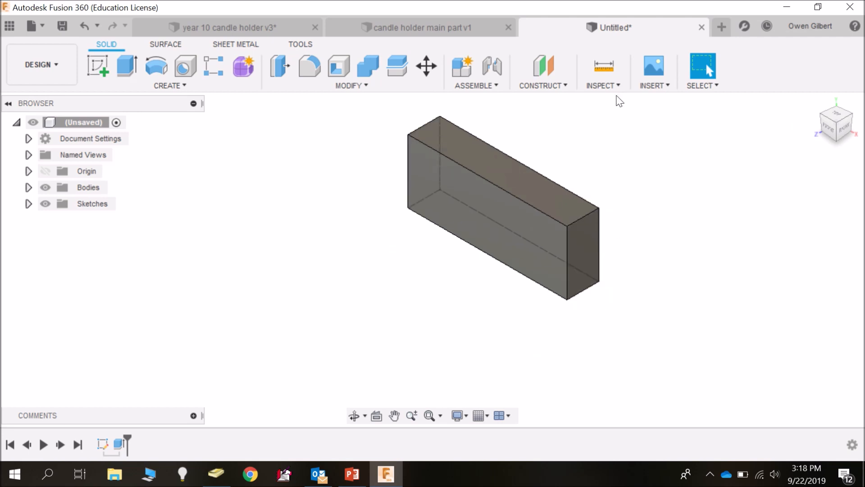
Save the leg design as "candle holder leg" in My First Project.
click(62, 27)
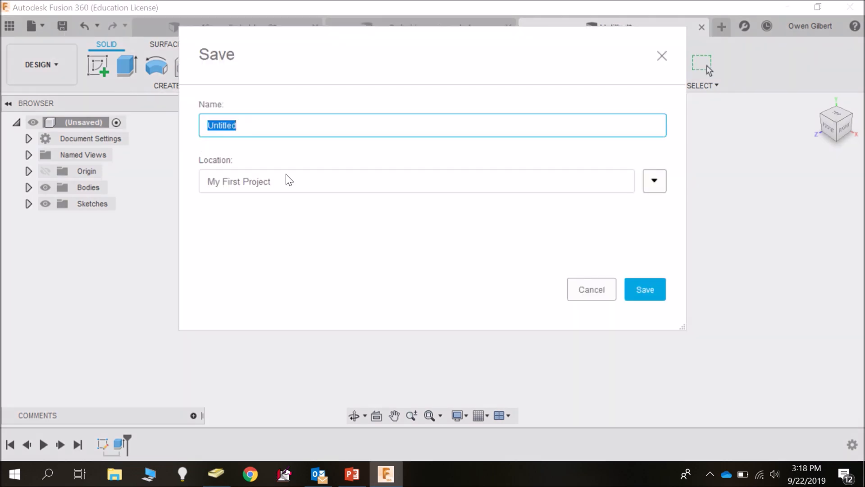
text(candle holder leg)
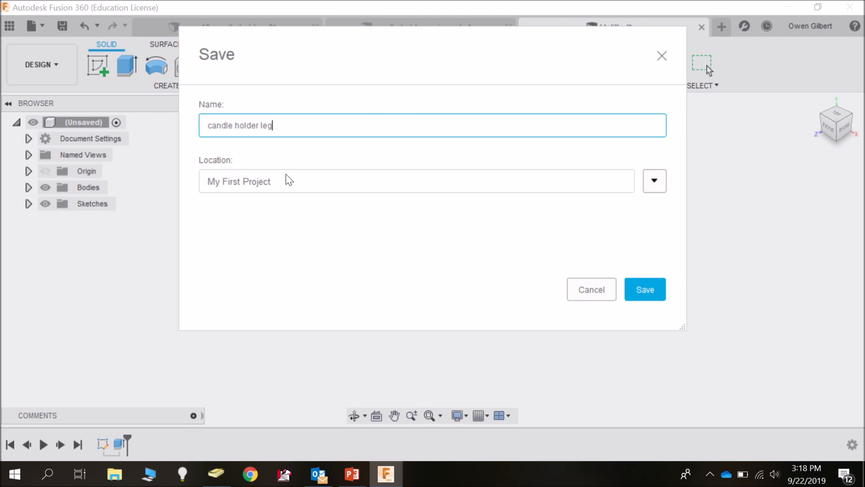
click(652, 292)
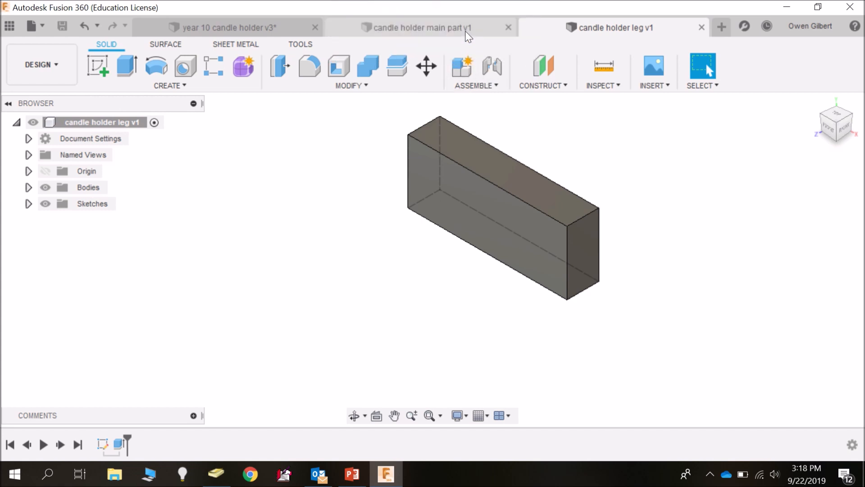
Return to the candle holder main part design and insert the saved candle holder leg from My First Project as a component.
click(467, 31)
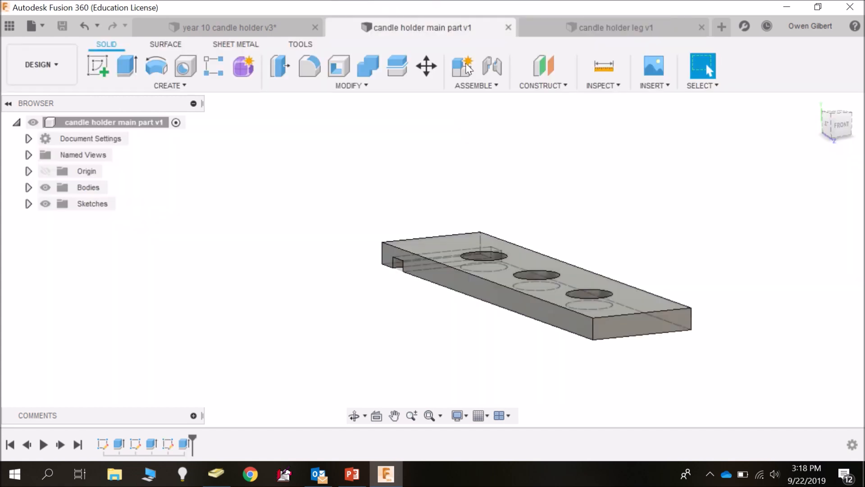
click(14, 30)
scroll(145, 260, down, 3)
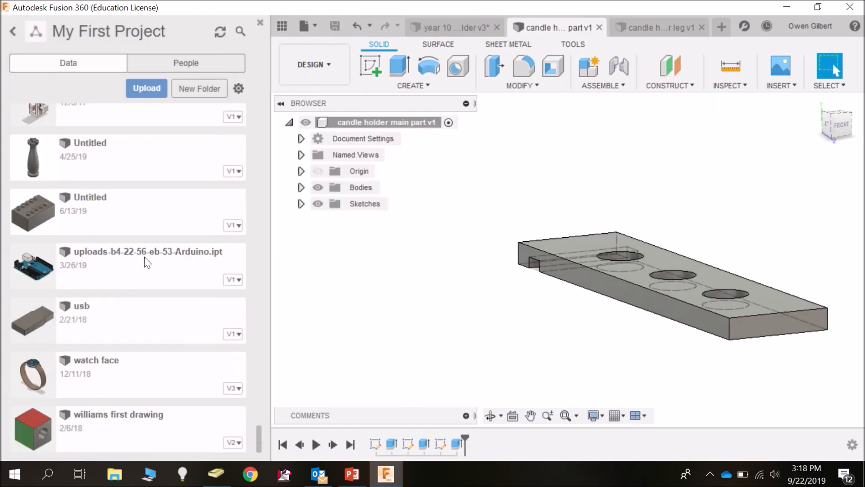
scroll(158, 293, up, 10)
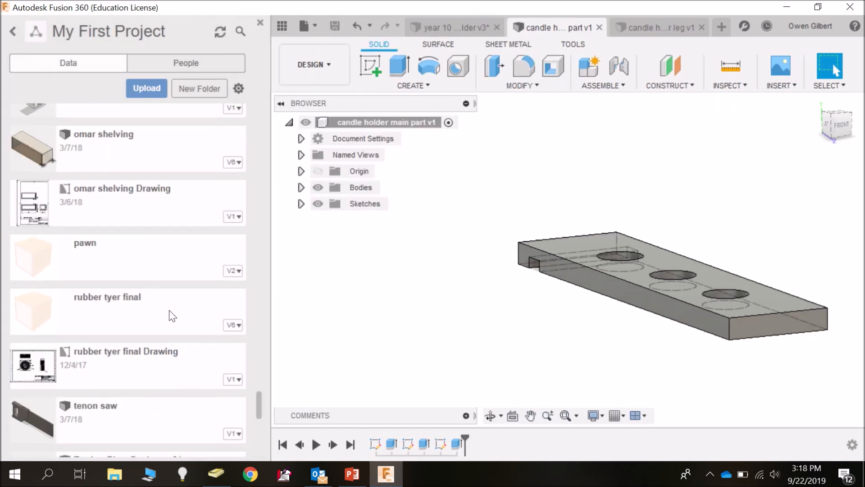
scroll(172, 315, up, 10)
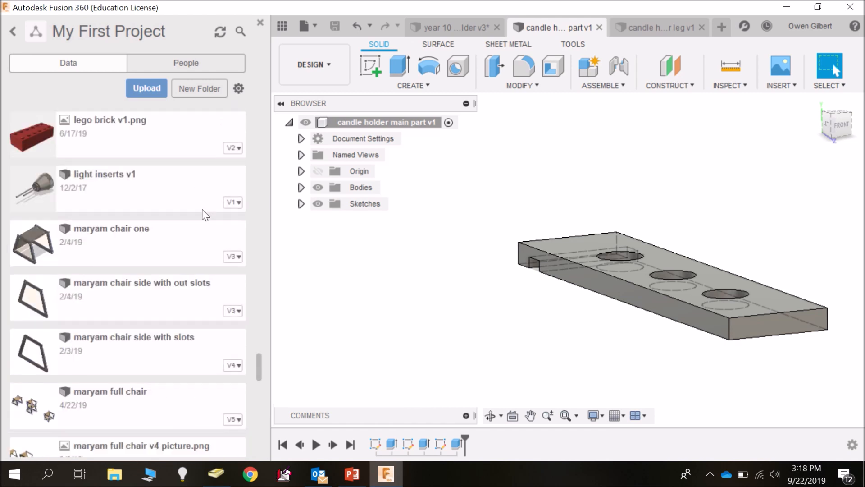
scroll(203, 218, up, 10)
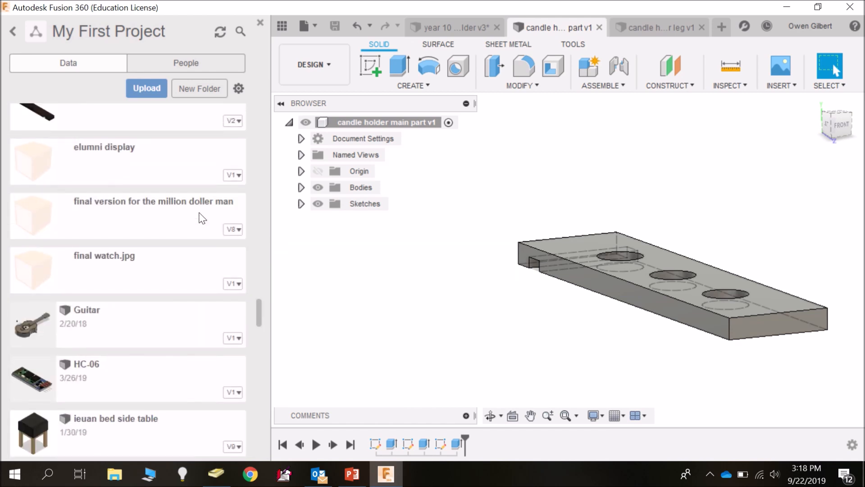
scroll(203, 218, up, 3)
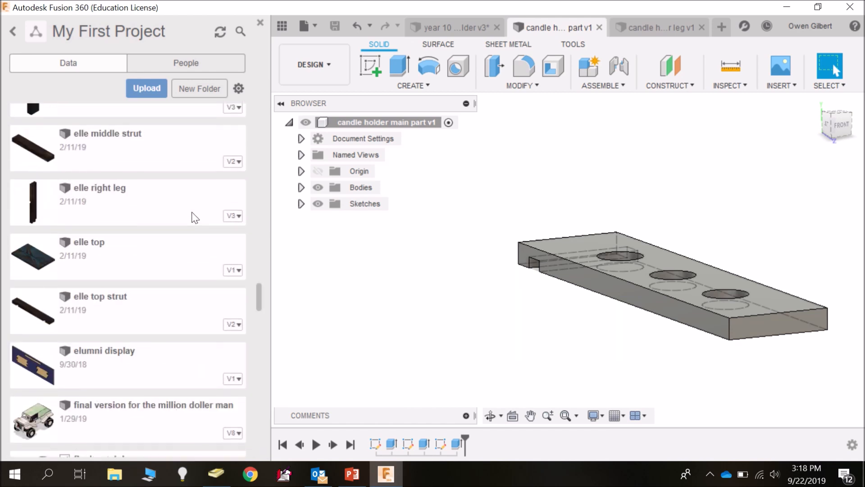
scroll(195, 218, up, 3)
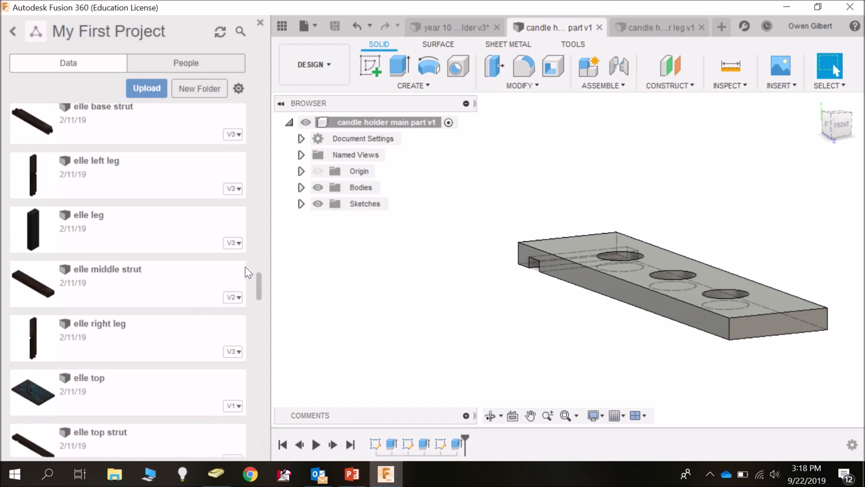
drag(256, 282, 255, 199)
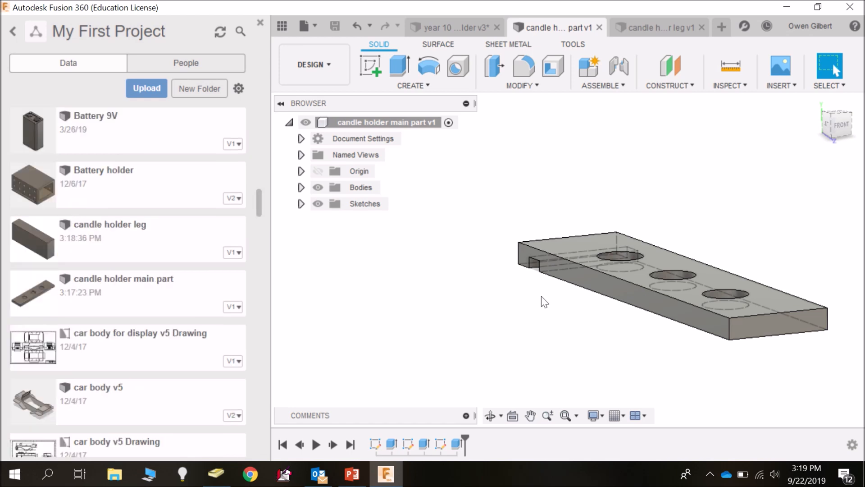
mouse_move(842, 129)
mouse_down()
mouse_move(836, 145)
mouse_move(804, 125)
mouse_move(797, 147)
mouse_move(809, 142)
mouse_up()
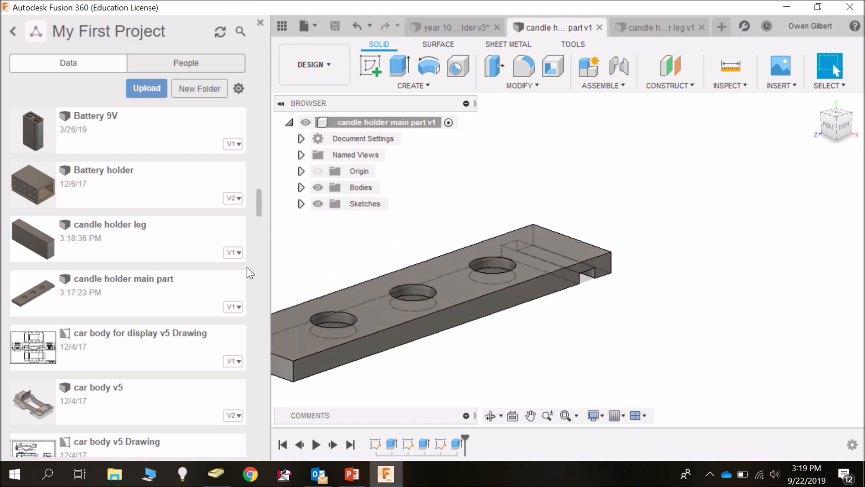
drag(38, 248, 653, 264)
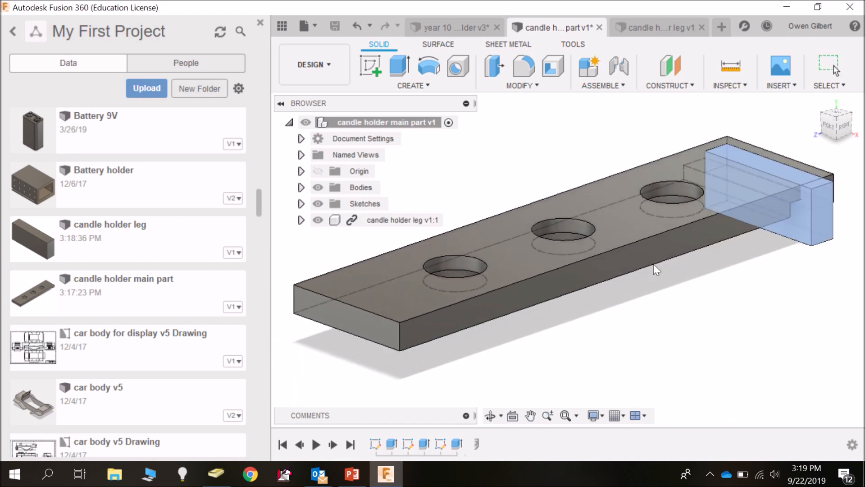
Move the inserted leg component -100 mm in Y so it sits below the board's slotted end.
drag(811, 161, 516, 135)
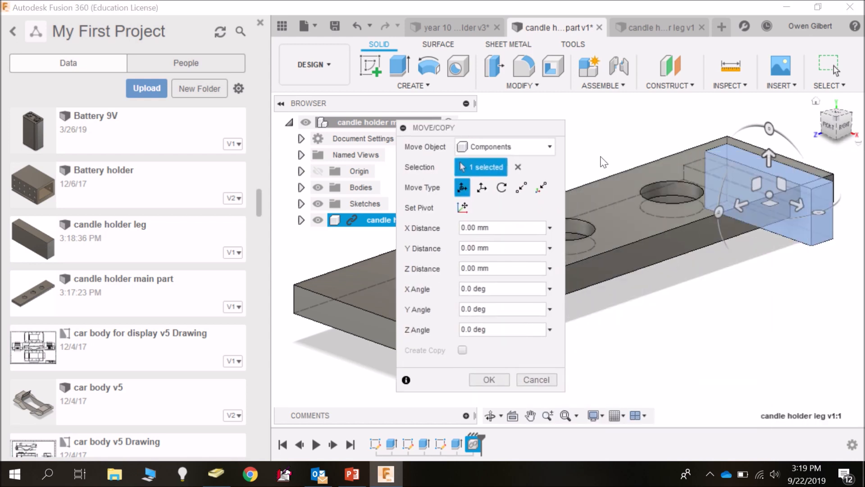
drag(771, 155, 770, 301)
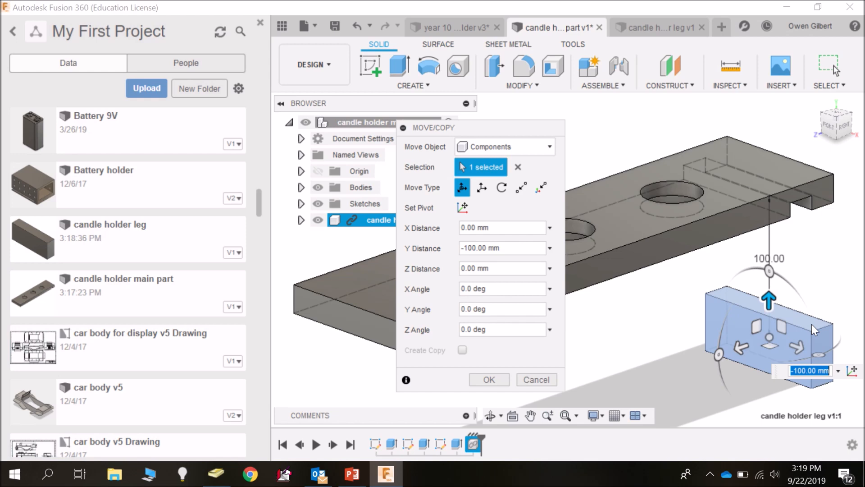
key(Return)
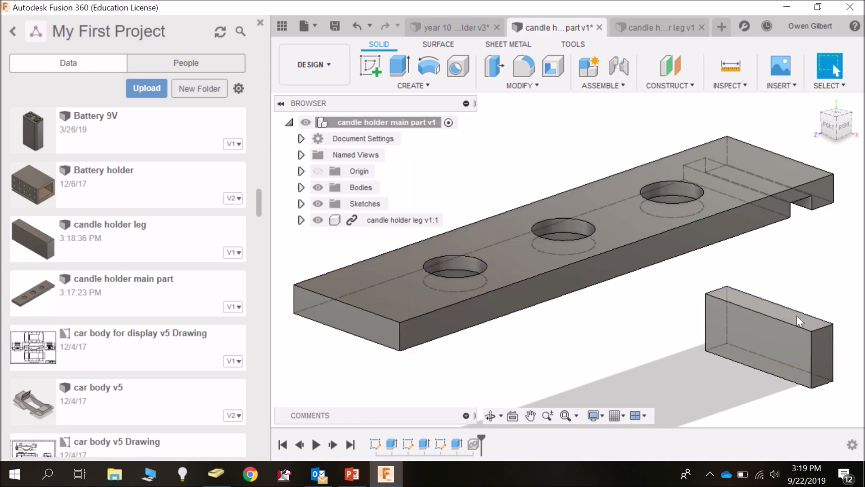
Create a rigid joint between the leg's short top edge and the matching inner edge of the board's underside slot, with zero offsets.
mouse_move(845, 126)
mouse_down()
mouse_move(820, 126)
mouse_move(810, 104)
mouse_move(813, 127)
mouse_move(833, 131)
mouse_move(812, 109)
mouse_up()
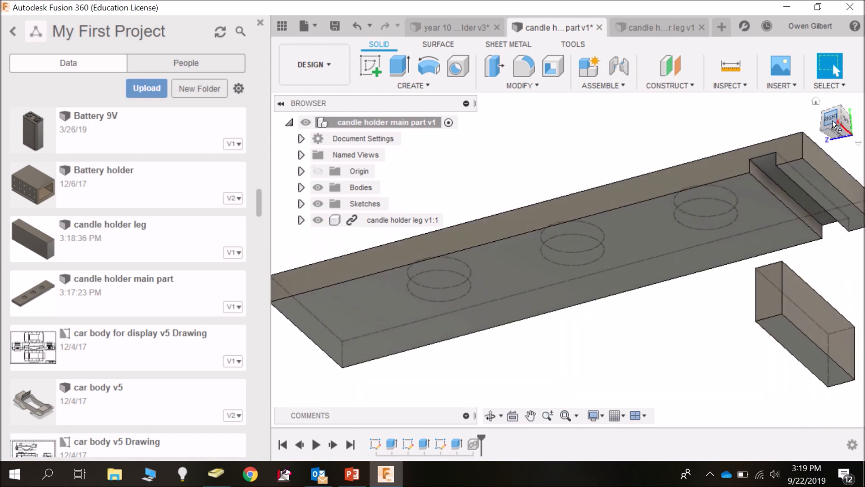
mouse_move(833, 122)
mouse_down()
mouse_move(843, 155)
mouse_move(808, 136)
mouse_move(822, 148)
mouse_up()
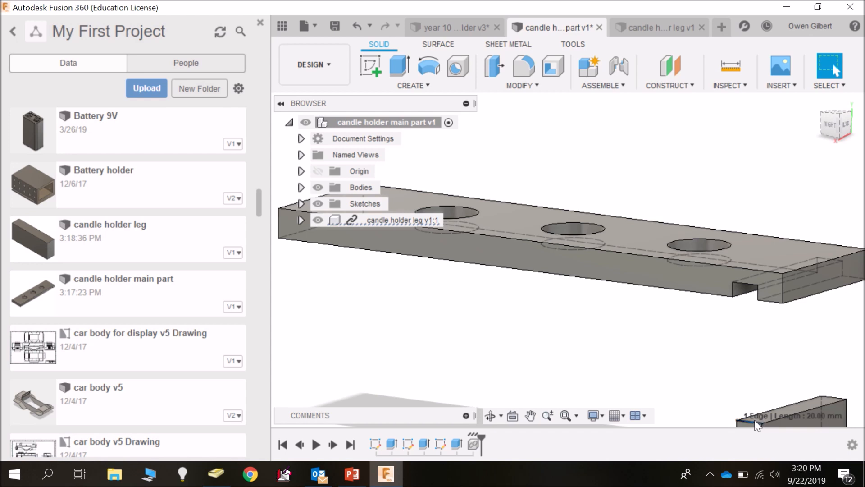
click(750, 284)
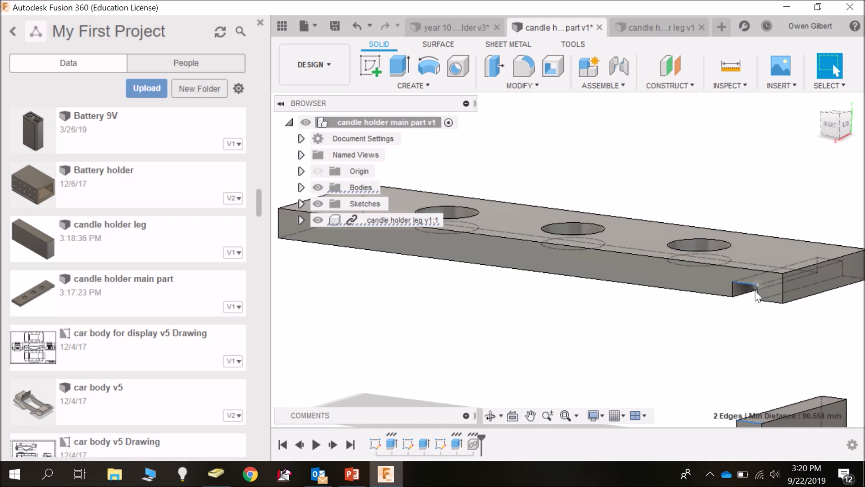
key(j)
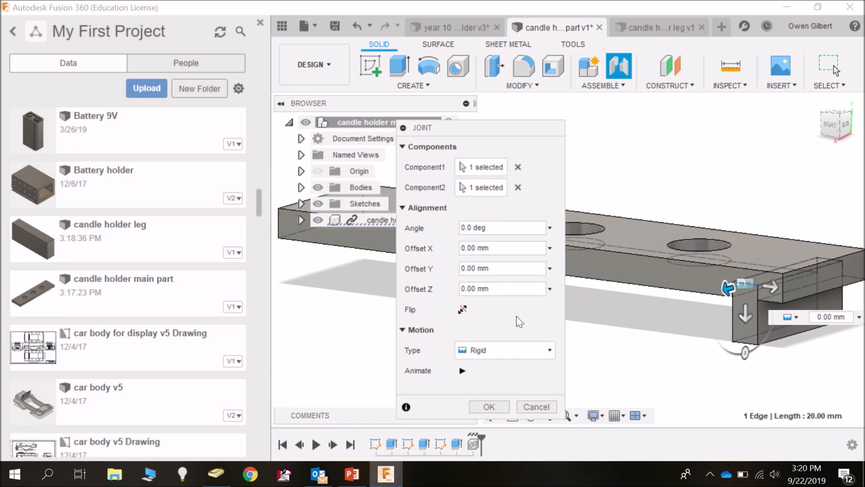
click(489, 407)
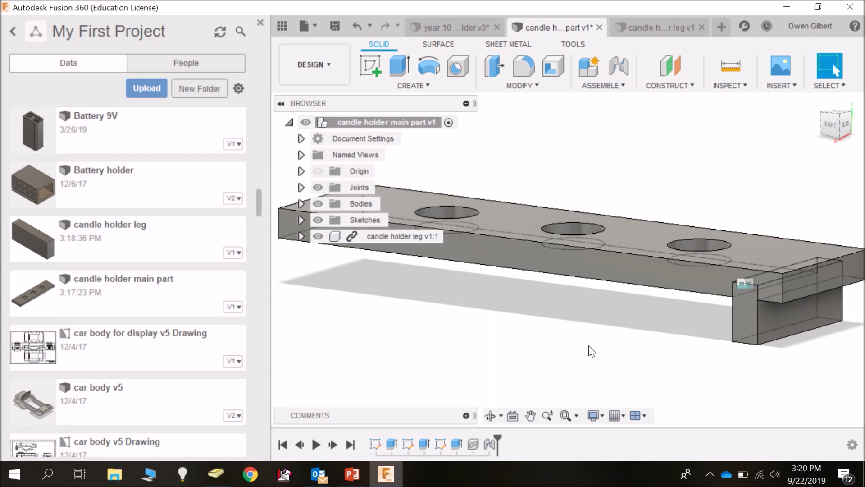
mouse_move(827, 128)
mouse_down()
mouse_move(811, 135)
mouse_move(828, 115)
mouse_move(831, 132)
mouse_up()
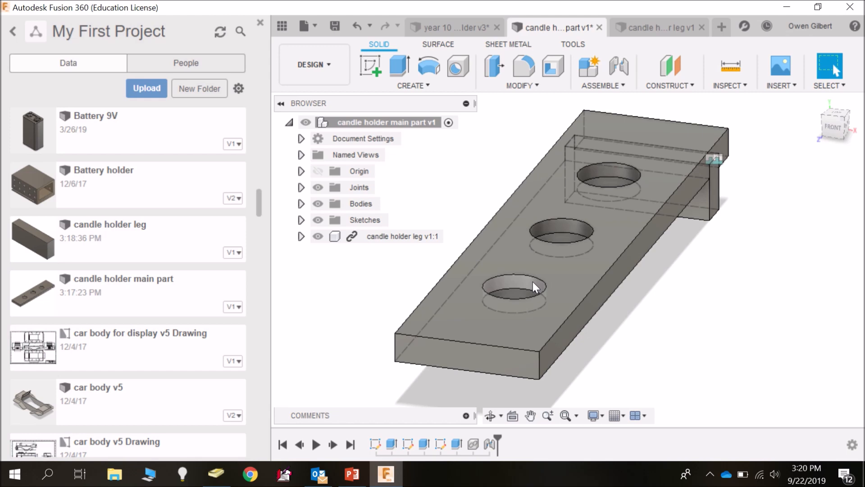
drag(838, 128, 788, 137)
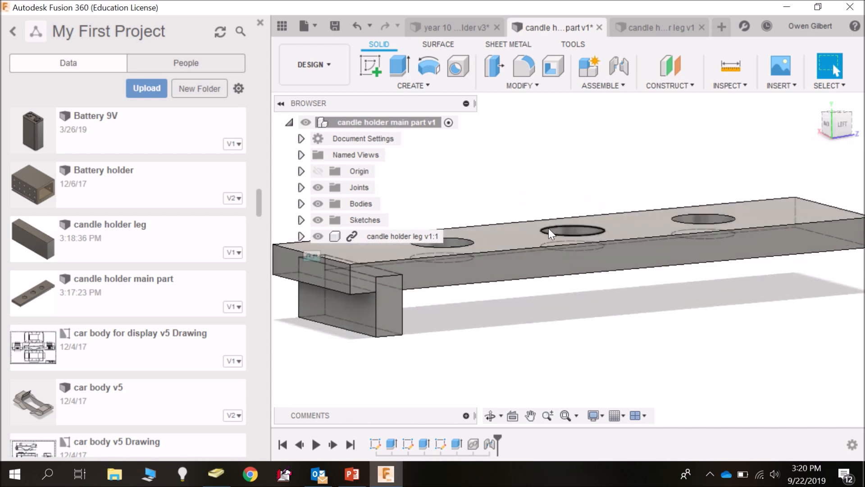